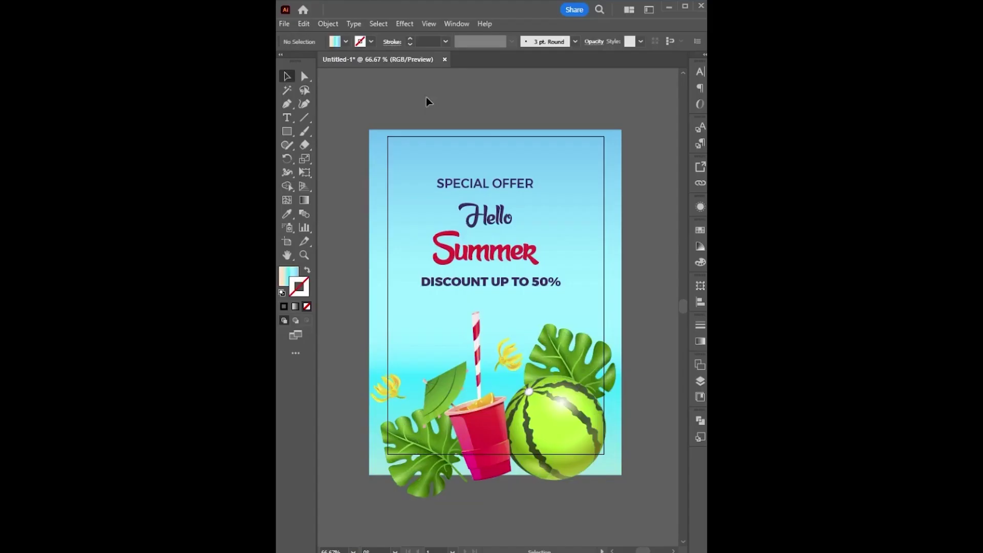
# - Turn on View > Trim View so only the poster's artboard area shows
pyautogui.click(429, 24)
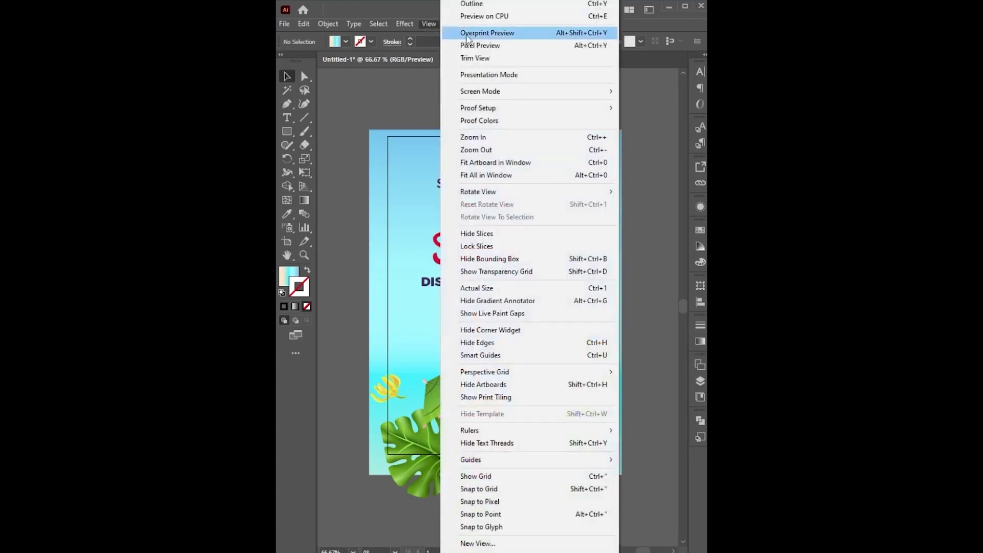
pyautogui.click(481, 59)
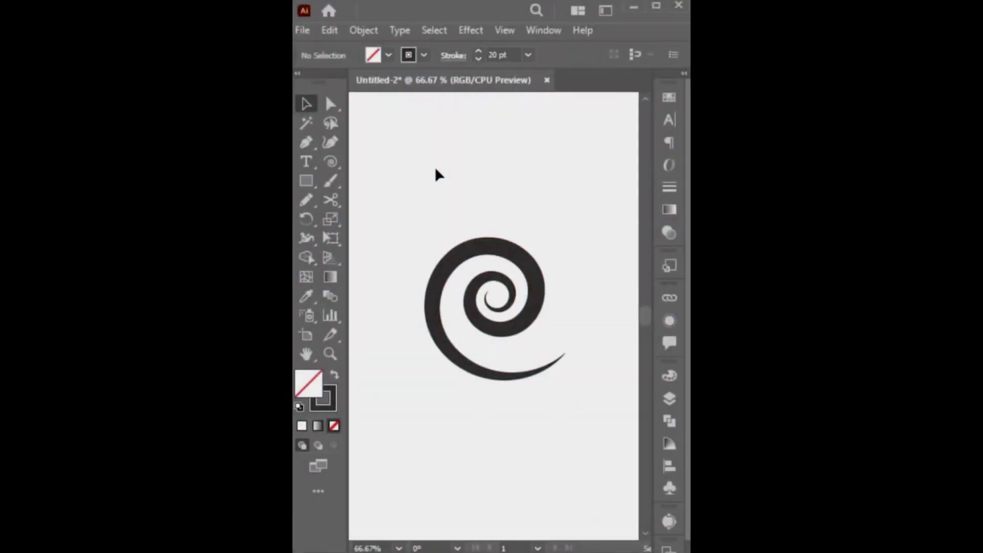
# - Resize the spiral to show its stroke stays fixed, then undo the resize
pyautogui.moveTo(455, 211); pyautogui.dragTo(528, 355)
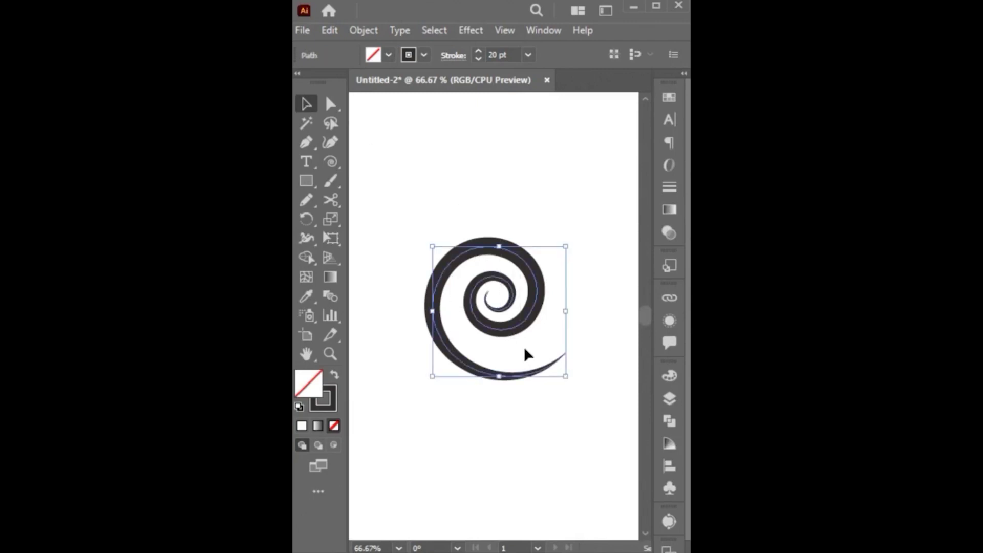
pyautogui.moveTo(566, 247); pyautogui.dragTo(629, 111)
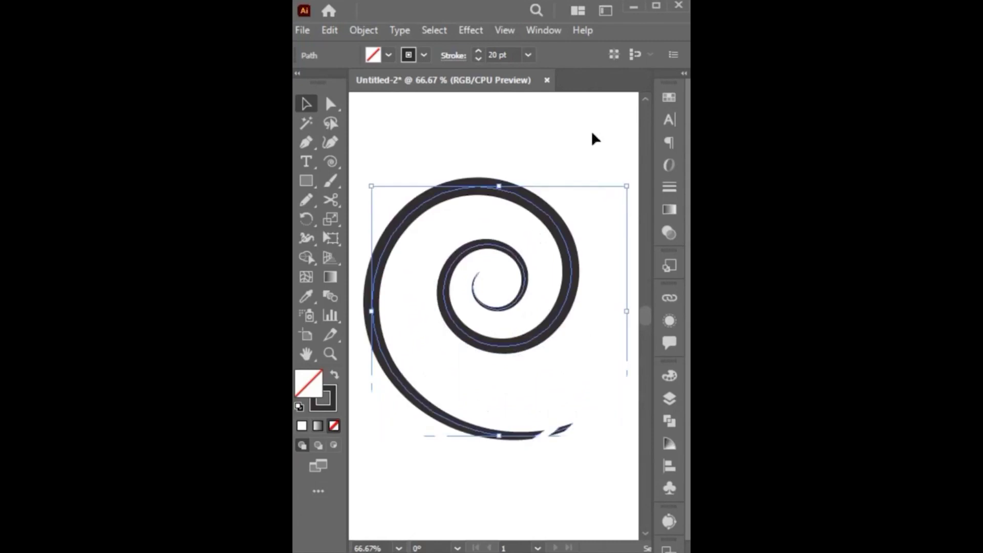
pyautogui.hotkey('ctrl', 'z')
pyautogui.hotkey('ctrl', 'z')
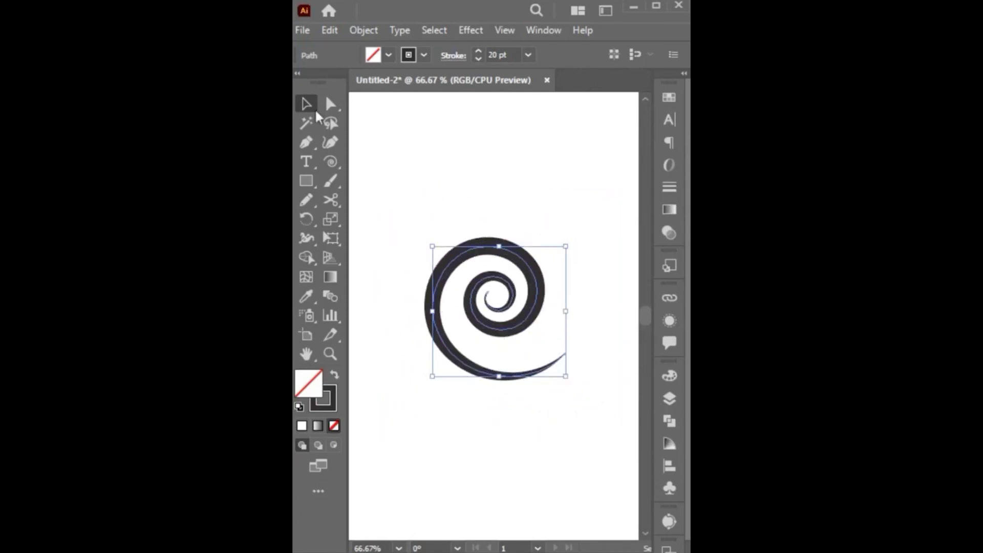
# - Enable Scale Corners and Scale Strokes & Effects in Scale options, then enlarge the spiral
pyautogui.click(330, 220)
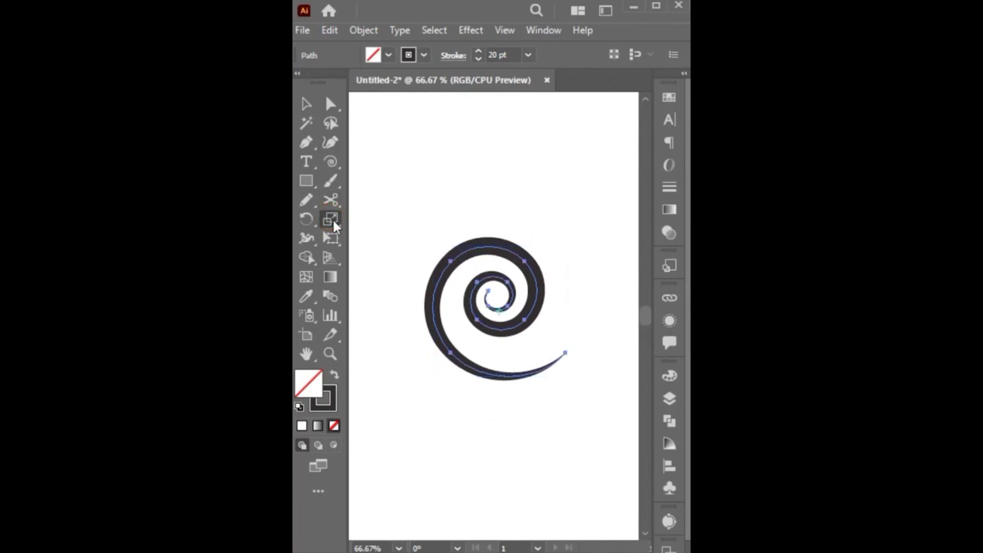
pyautogui.doubleClick(334, 224)
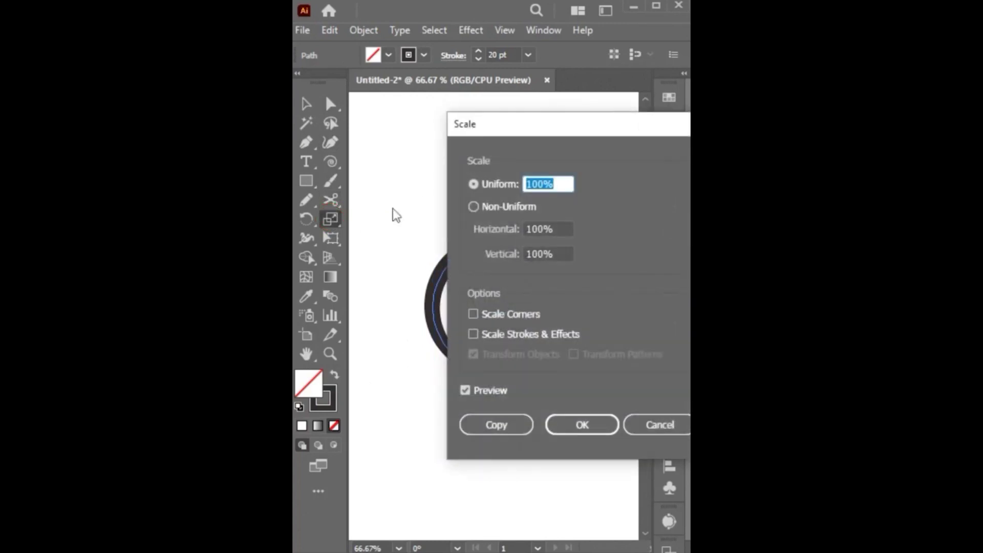
pyautogui.moveTo(496, 132); pyautogui.dragTo(446, 128)
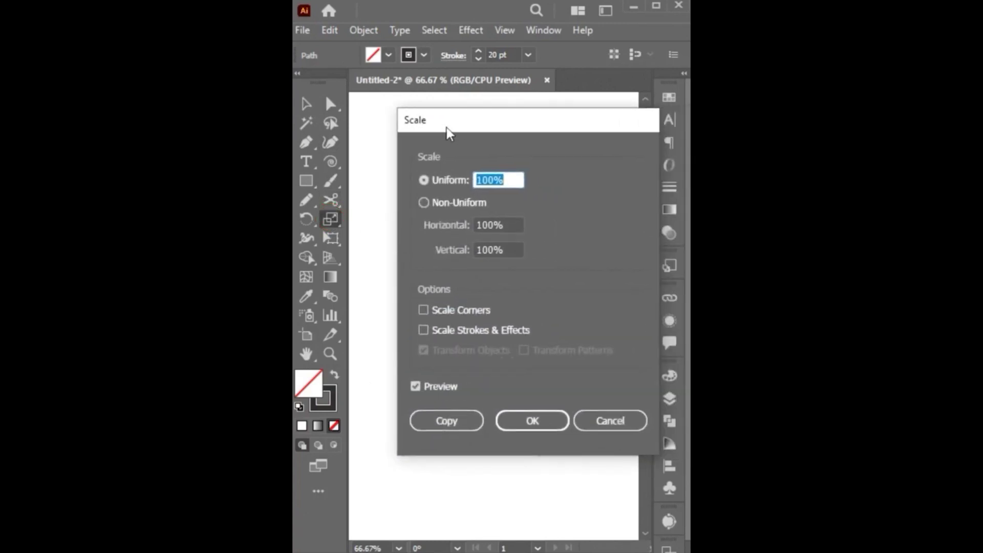
pyautogui.click(421, 310)
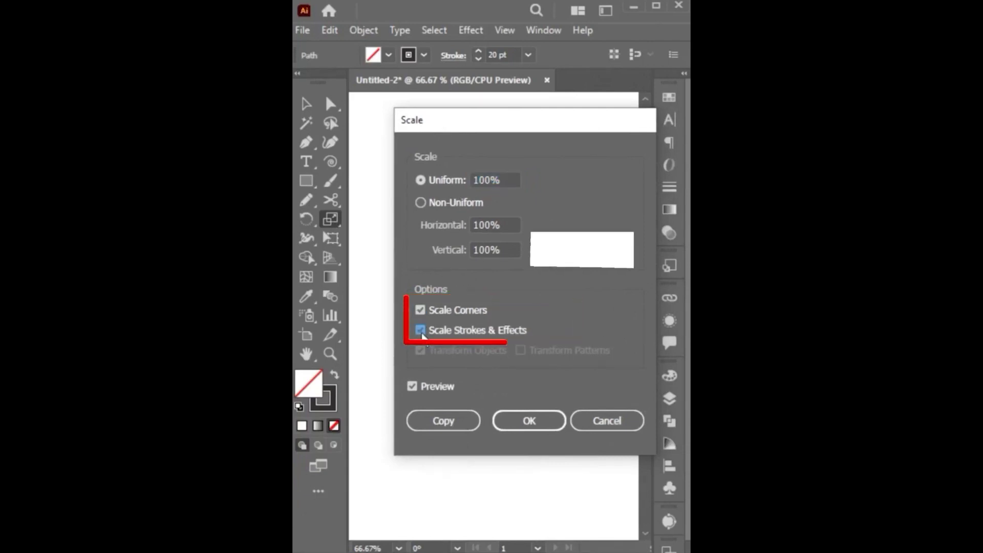
pyautogui.click(517, 421)
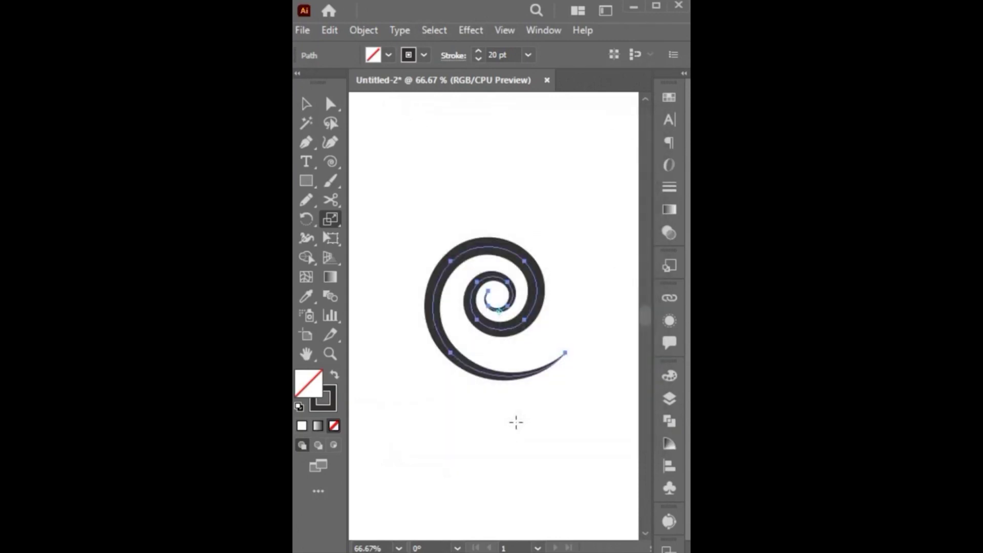
pyautogui.press('v')
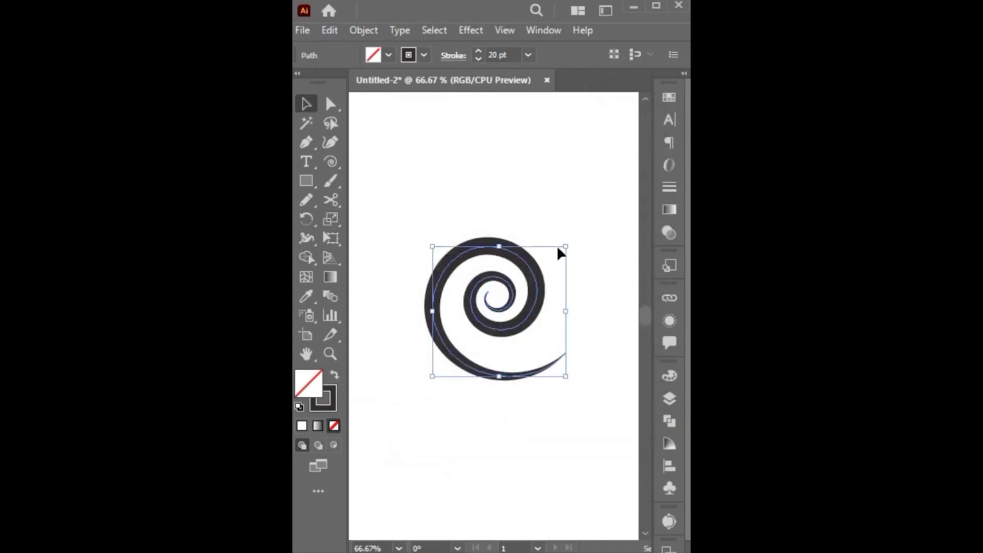
pyautogui.moveTo(566, 246); pyautogui.dragTo(621, 153)
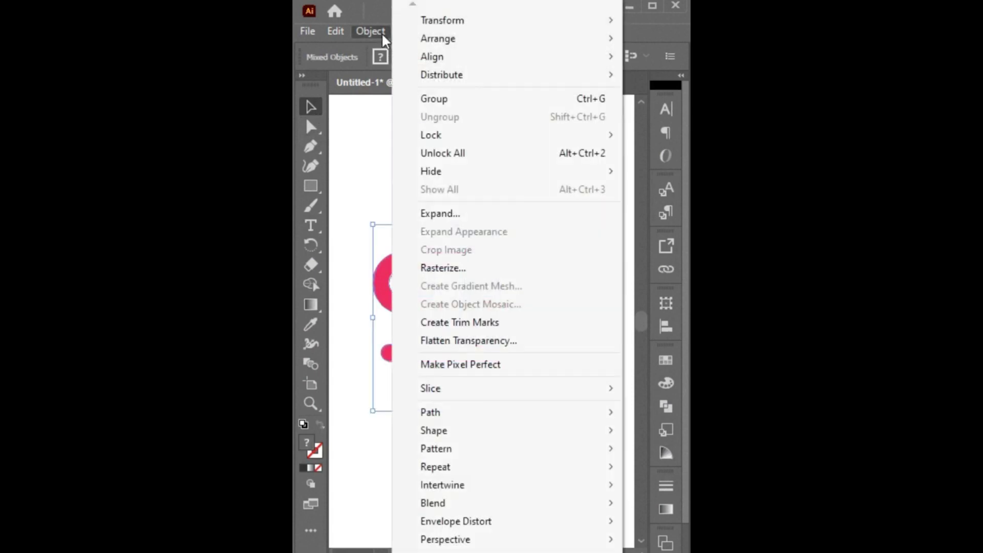
# - Make the W and pink band an Intertwine, lifting the W over the band at left, centre and right crossings
pyautogui.moveTo(512, 493)
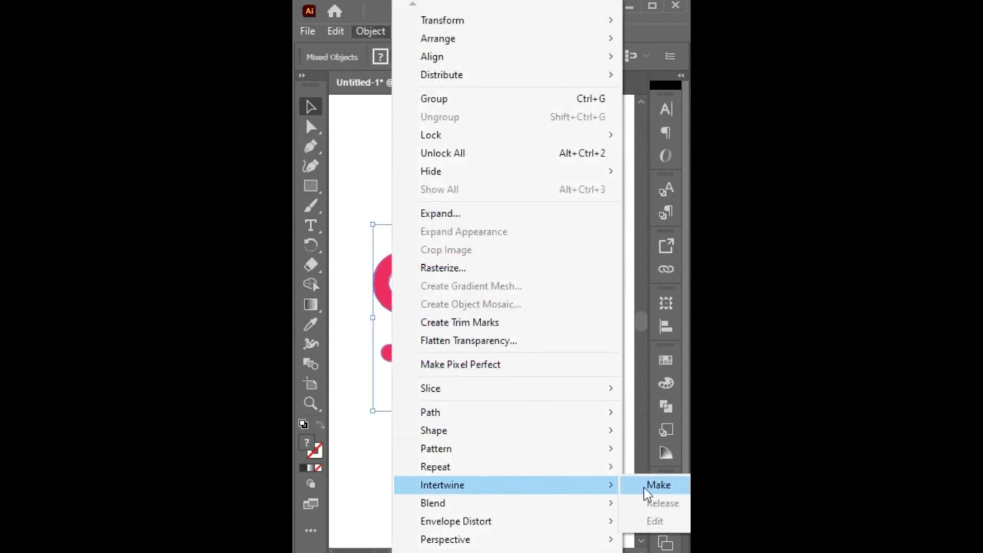
pyautogui.click(658, 485)
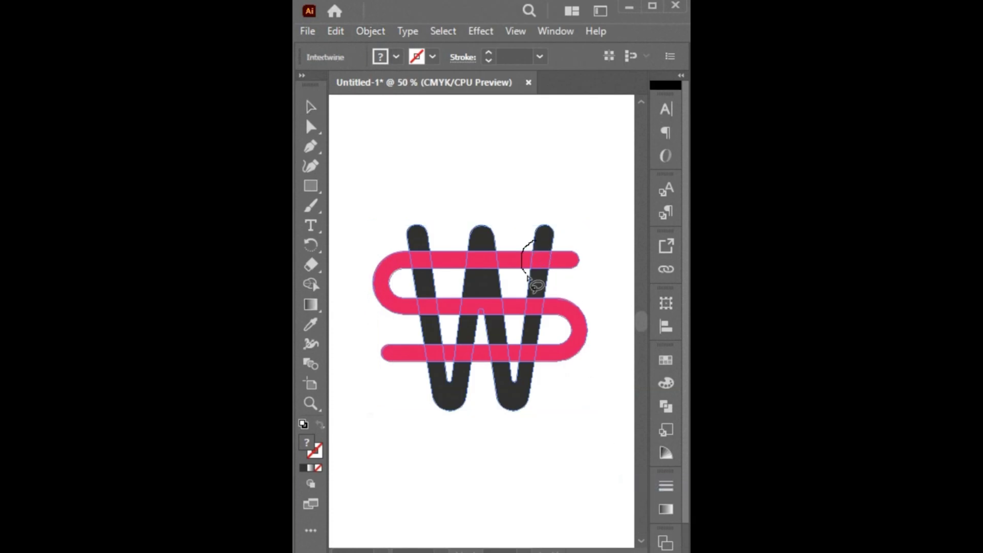
pyautogui.moveTo(439, 248)
pyautogui.mouseDown()
pyautogui.moveTo(450, 259)
pyautogui.moveTo(444, 251)
pyautogui.mouseUp()
pyautogui.moveTo(471, 327); pyautogui.dragTo(455, 296)
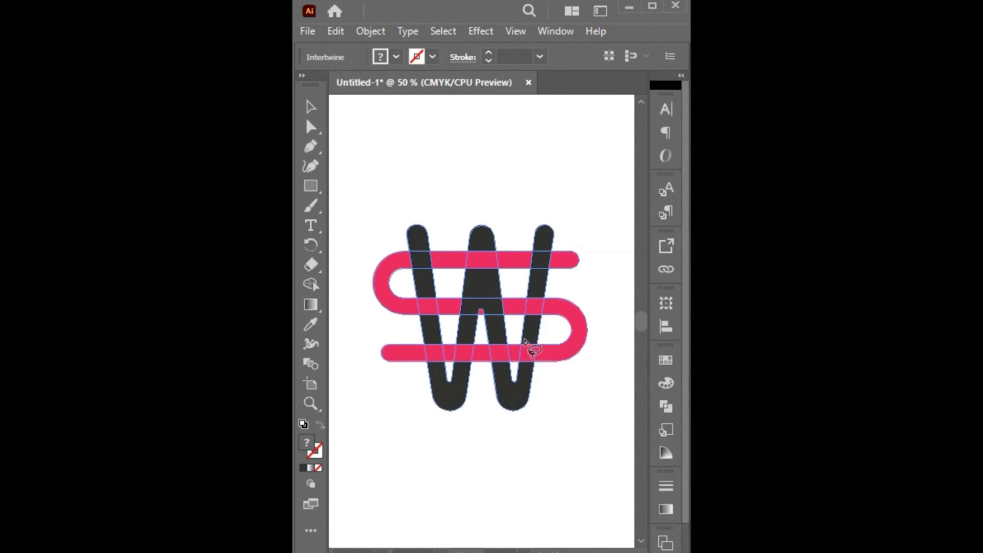
pyautogui.moveTo(535, 373); pyautogui.dragTo(517, 339)
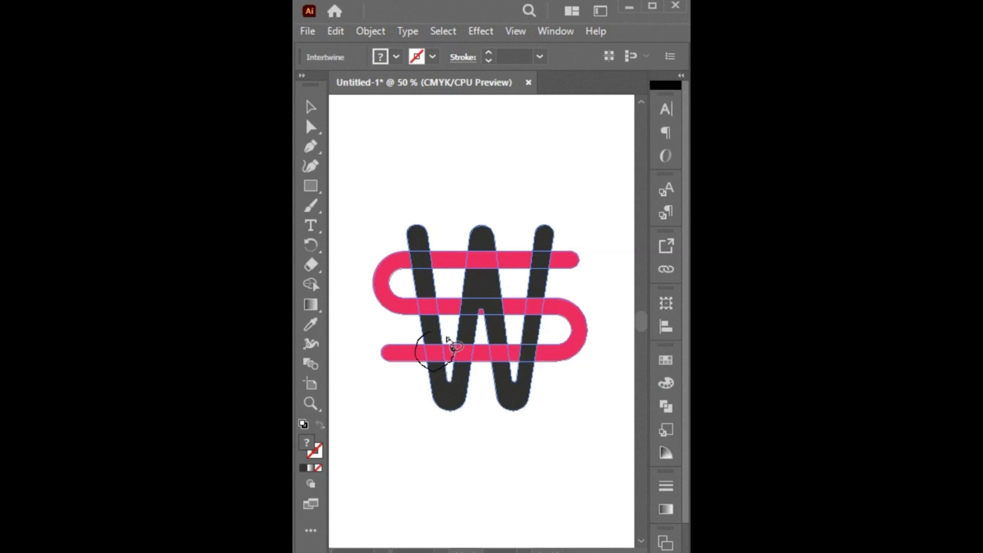
pyautogui.press('v')
pyautogui.moveTo(581, 416); pyautogui.dragTo(505, 377)
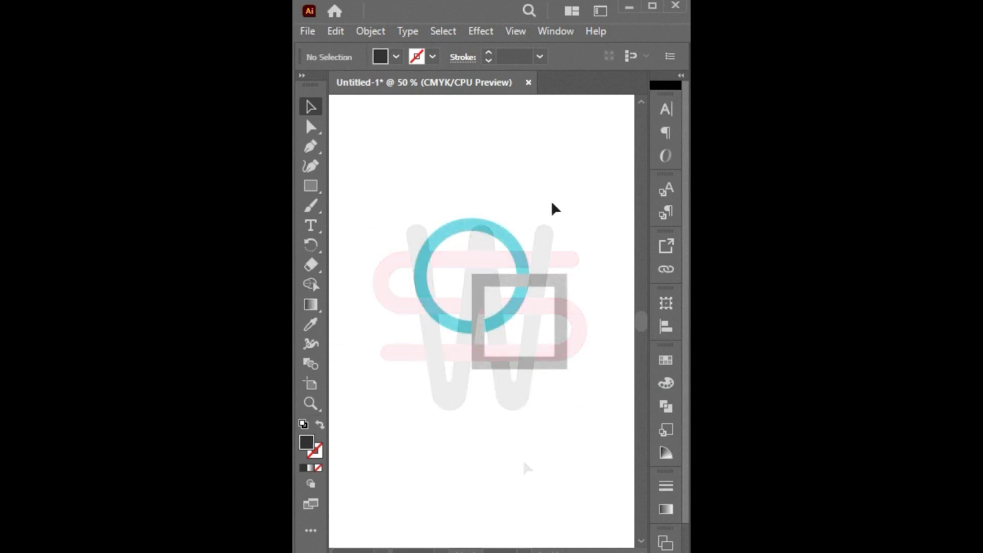
# - Intertwine the cyan circle and grey square, bringing the circle over the square at a crossing
pyautogui.click(437, 230)
pyautogui.click(370, 31)
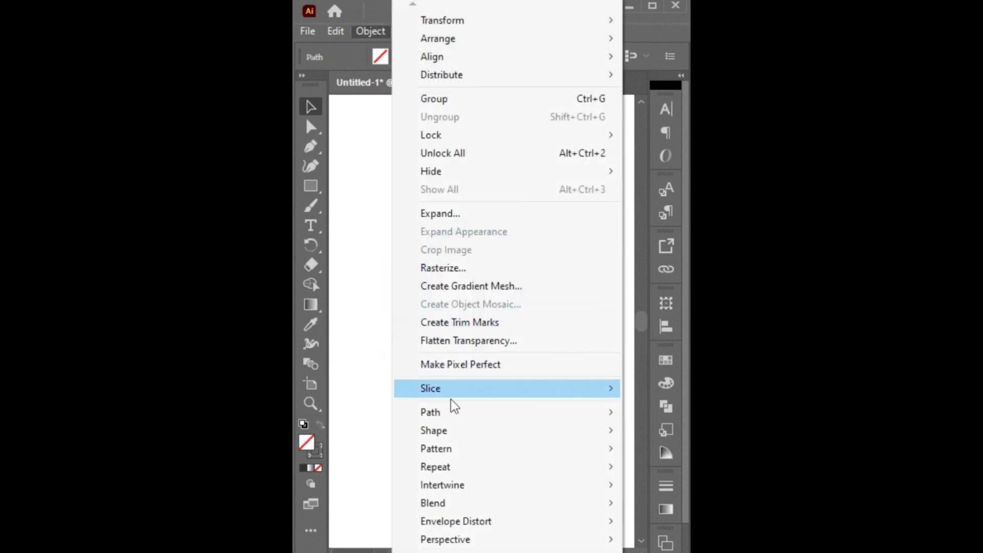
pyautogui.moveTo(451, 485)
pyautogui.click(658, 485)
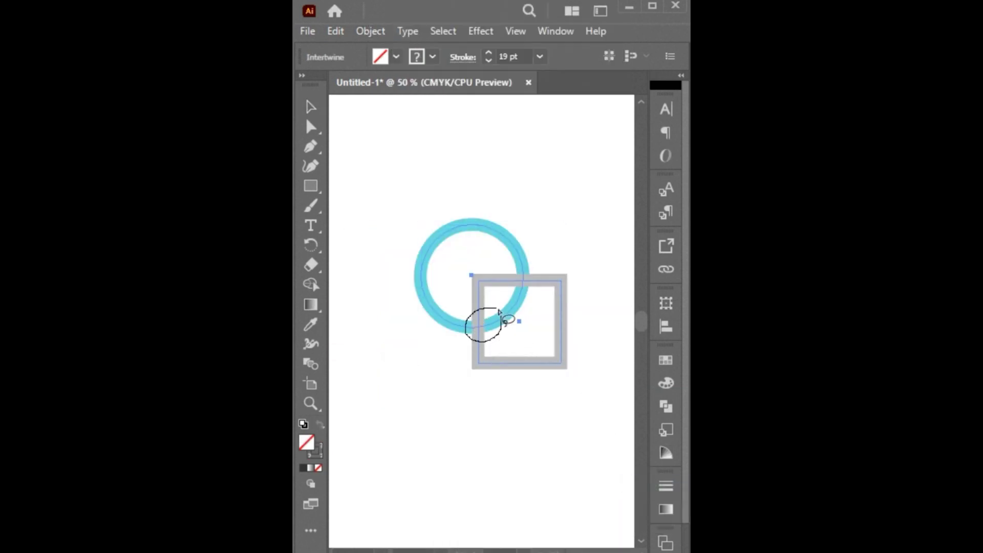
pyautogui.moveTo(500, 313); pyautogui.dragTo(454, 369)
# - Intertwine the pink and white bars with the white bar over pink at the top crossing
pyautogui.click(505, 428)
pyautogui.click(370, 31)
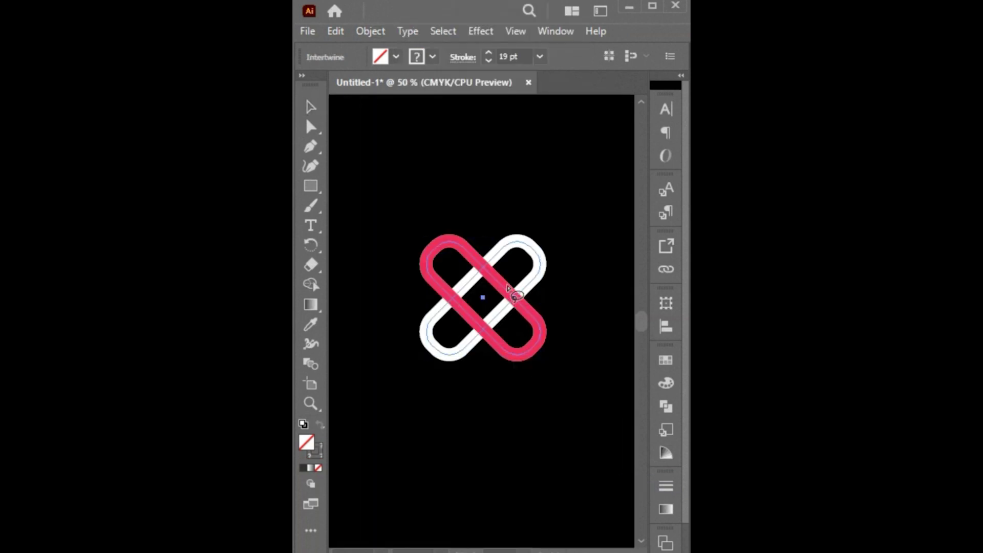
pyautogui.moveTo(471, 271); pyautogui.dragTo(473, 274)
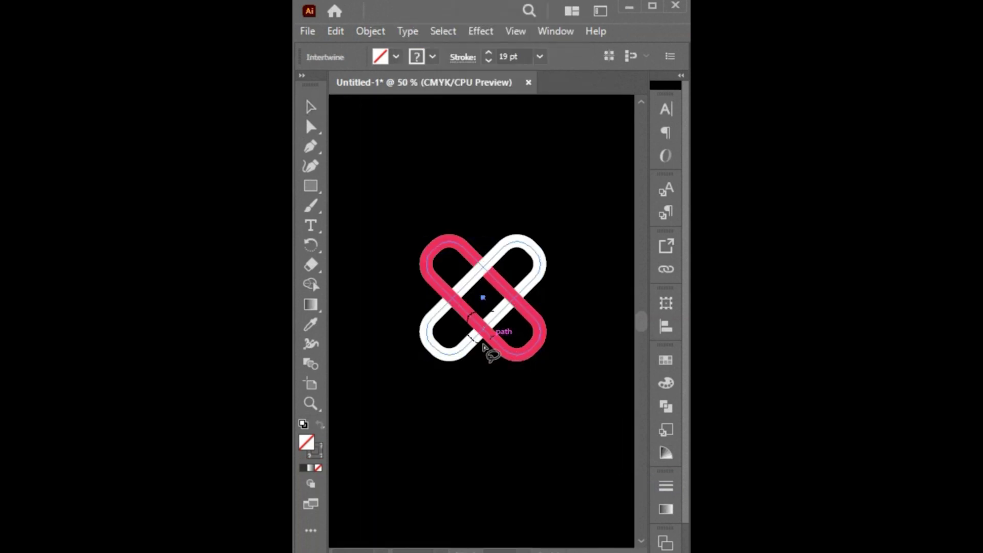
pyautogui.press('v')
pyautogui.click(546, 412)
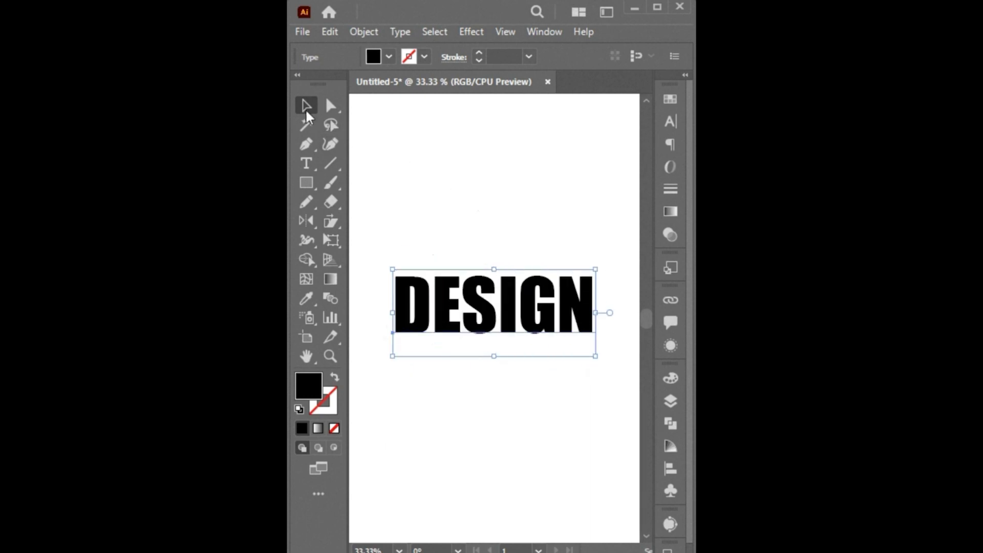
# - Shear the DESIGN text into a slanted shape with the Shear tool
pyautogui.click(333, 223)
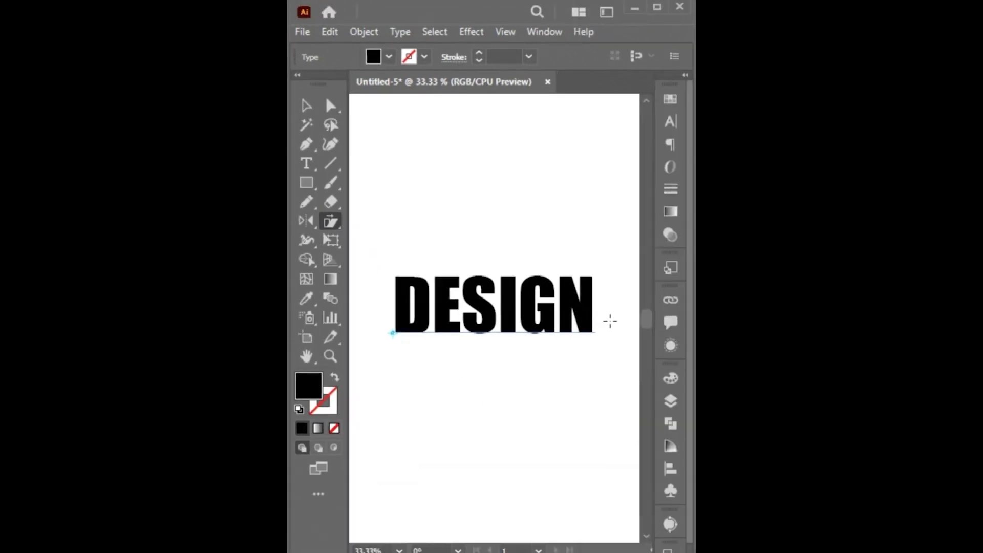
pyautogui.moveTo(610, 321); pyautogui.dragTo(594, 260)
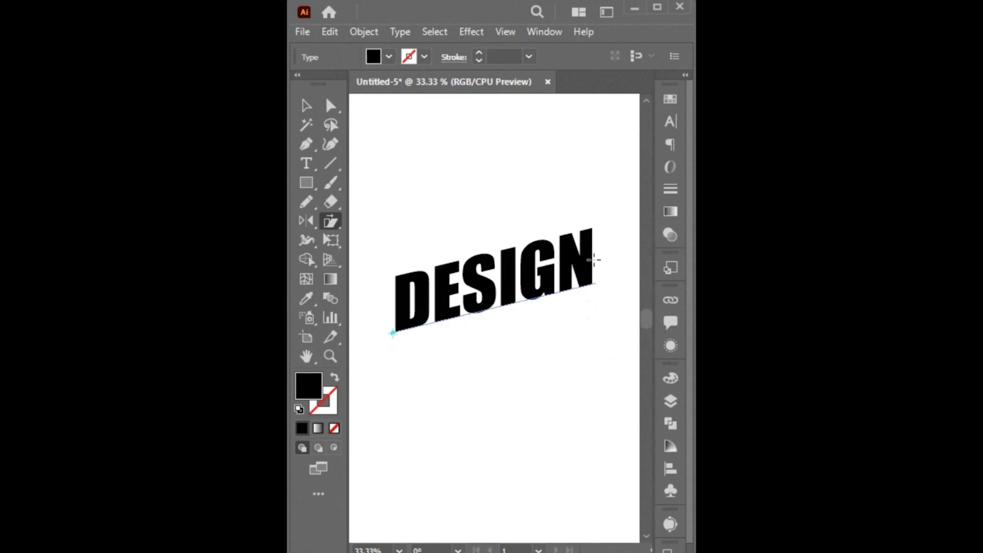
pyautogui.press('v')
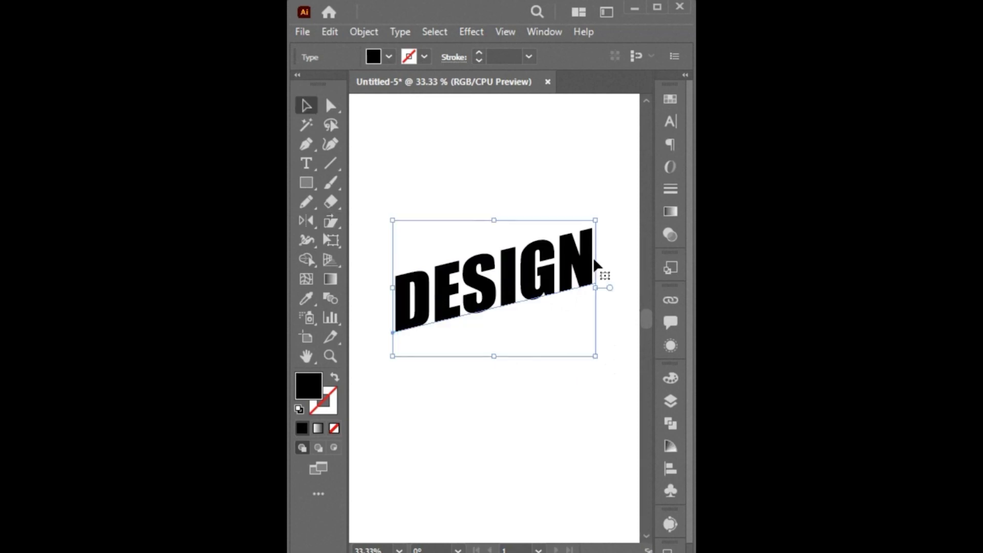
# - Set the font to Bebas, type 'ONE' so the word reads DONE, and exit text editing
pyautogui.click(670, 121)
pyautogui.click(641, 116)
pyautogui.click(630, 201)
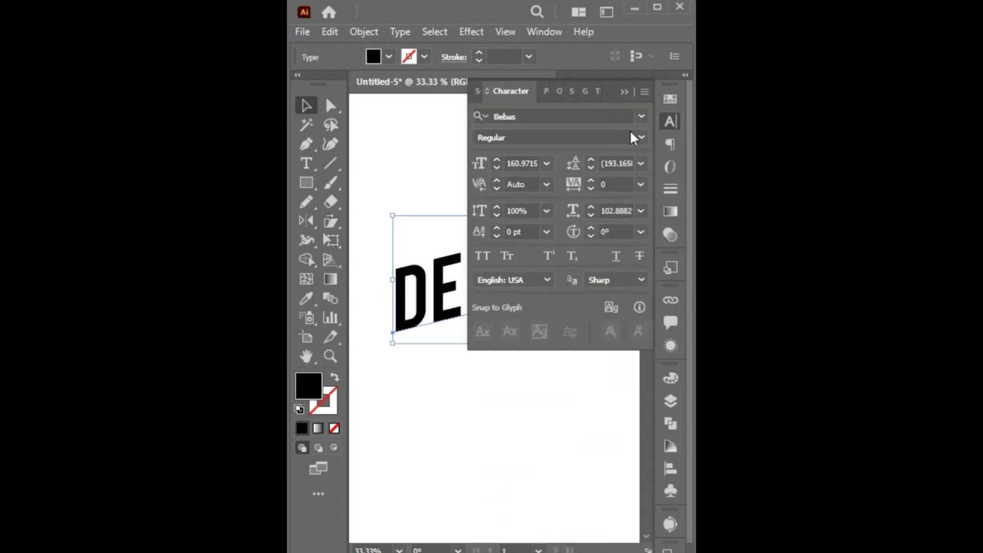
pyautogui.click(627, 97)
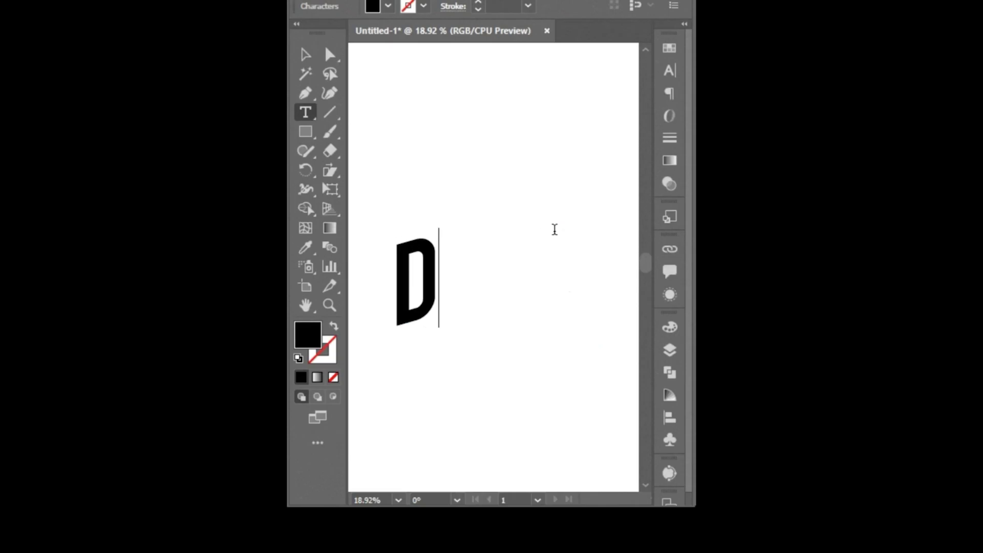
pyautogui.write('ONE')
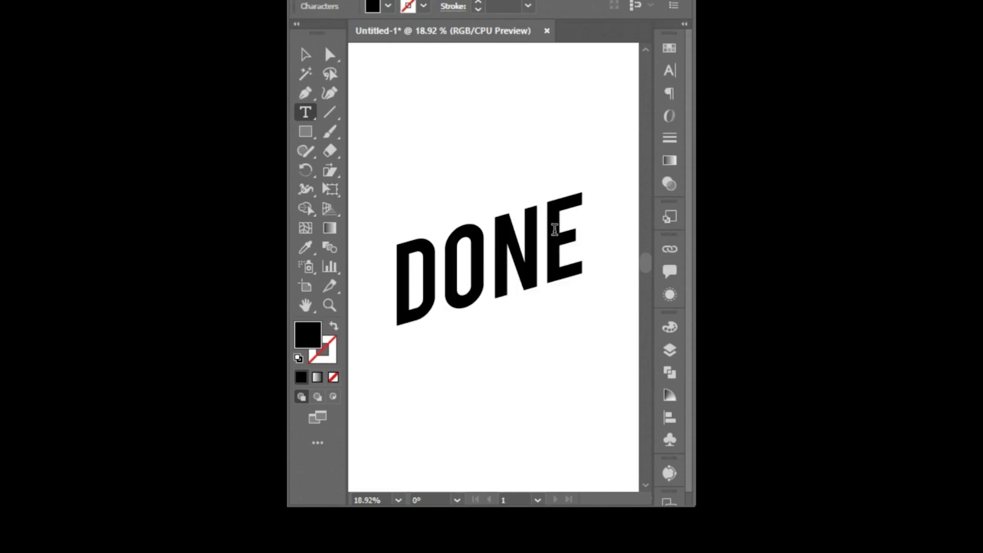
pyautogui.press('Escape')
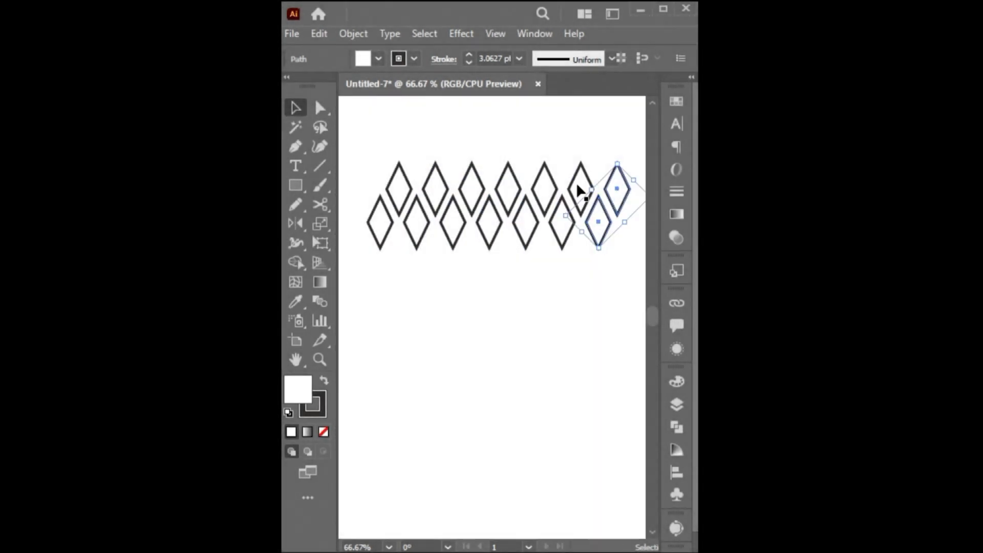
# - Duplicate another diamond row, then apply Object > Repeat > Grid to both diamonds
pyautogui.hotkey('ctrl', 'd')
pyautogui.hotkey('ctrl', 'd')
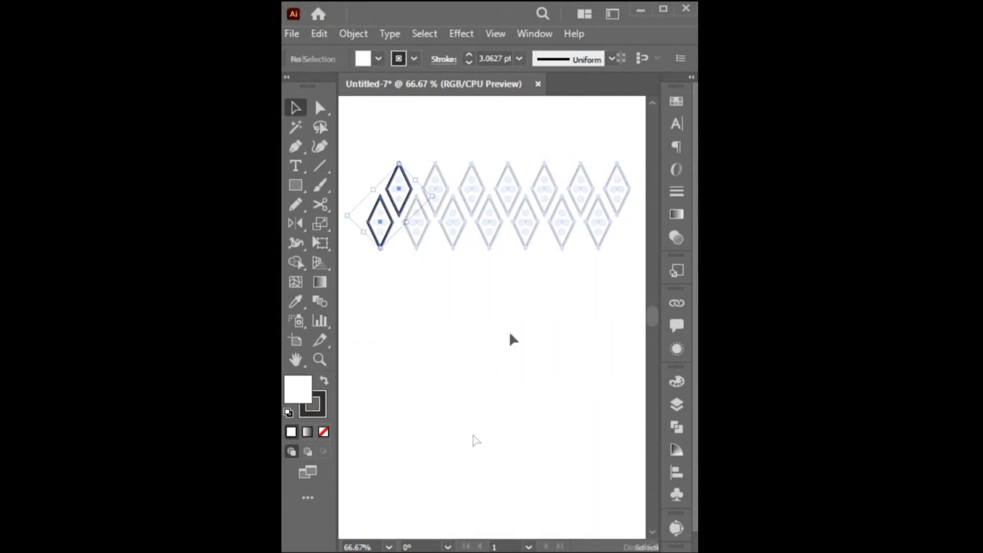
pyautogui.moveTo(448, 153); pyautogui.dragTo(369, 249)
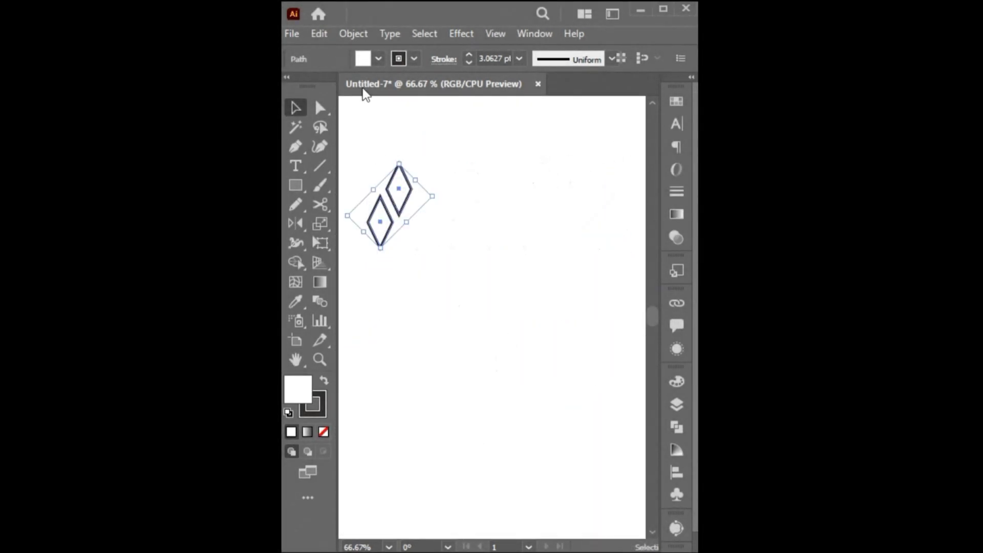
pyautogui.click(357, 37)
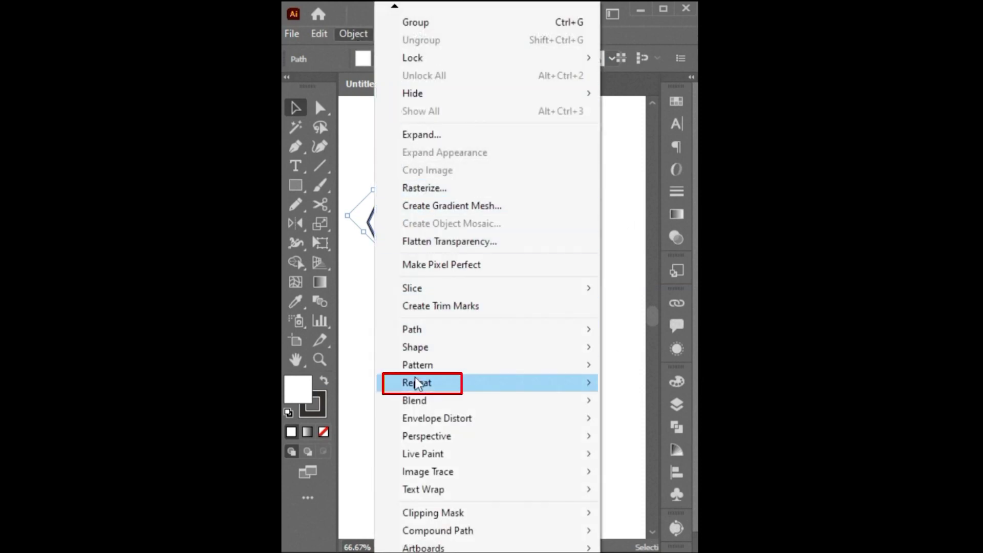
pyautogui.moveTo(420, 385)
pyautogui.click(640, 400)
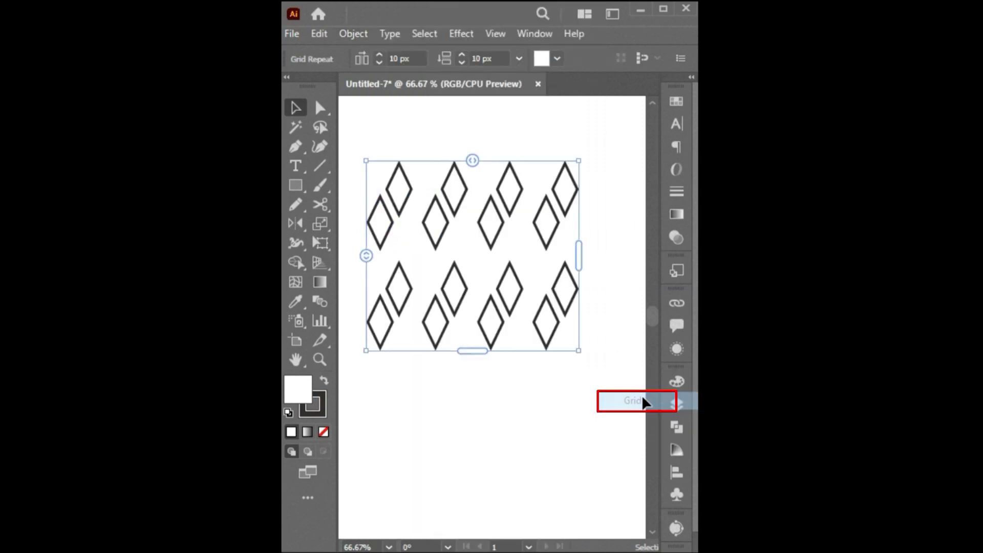
# - Tighten the grid spacing and widen it so the diamond tiles overlap into a full lattice
pyautogui.moveTo(472, 160); pyautogui.dragTo(453, 160)
pyautogui.moveTo(575, 257); pyautogui.dragTo(618, 256)
pyautogui.moveTo(366, 256); pyautogui.dragTo(372, 228)
pyautogui.moveTo(492, 351); pyautogui.dragTo(482, 460)
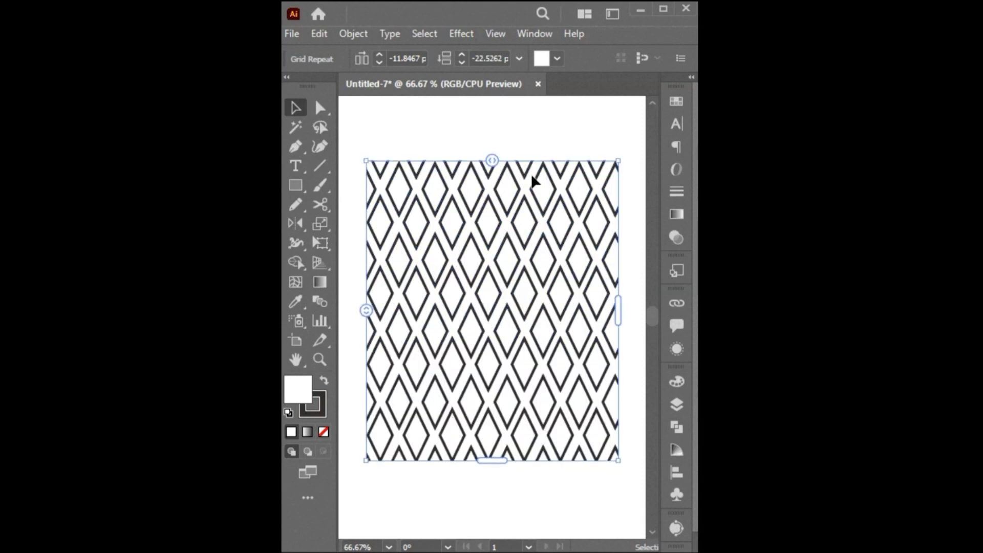
pyautogui.click(522, 137)
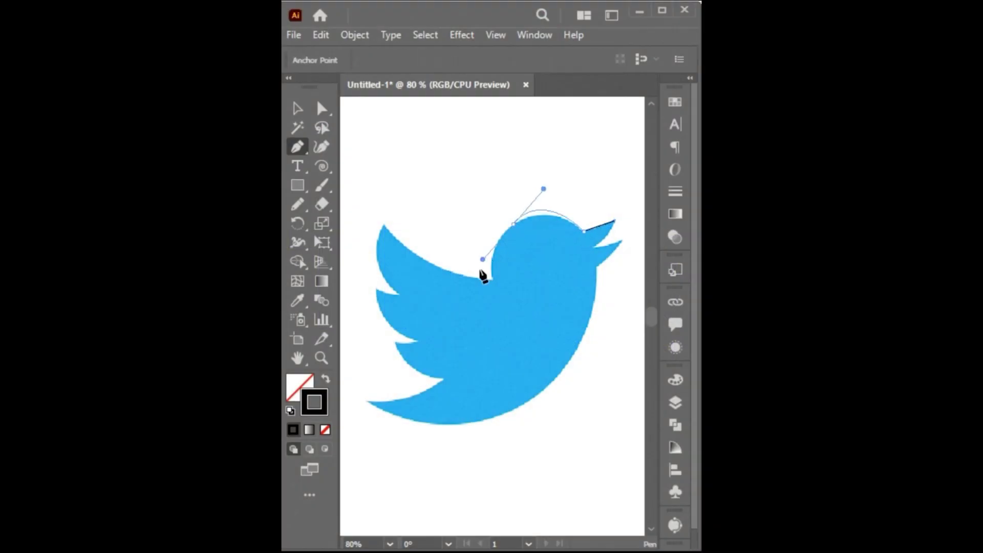
# - Start a pen tracing along the bird's back, then abandon that first attempt
pyautogui.click(494, 281)
pyautogui.moveTo(384, 225); pyautogui.dragTo(401, 300)
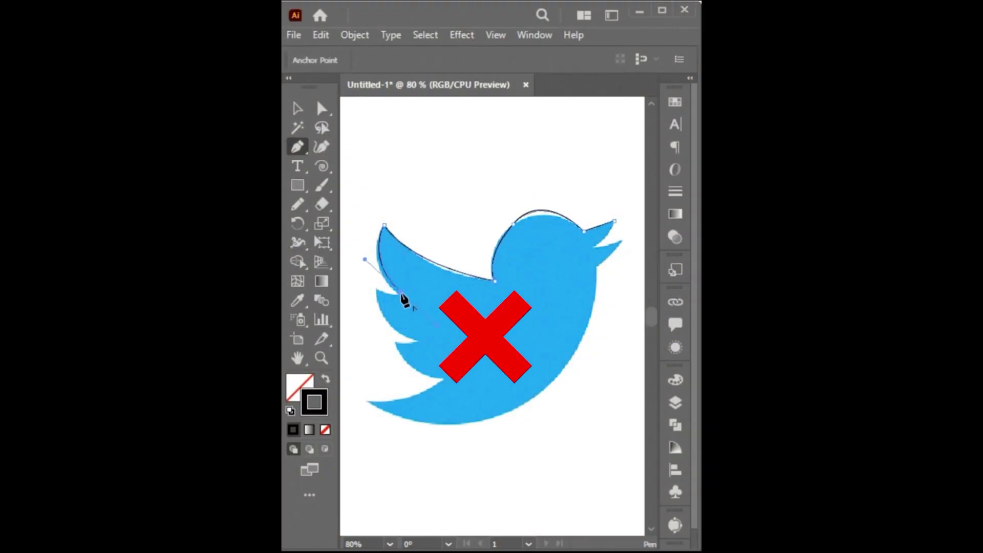
pyautogui.keyDown('ctrl'); pyautogui.click(514, 306); pyautogui.keyUp('ctrl')
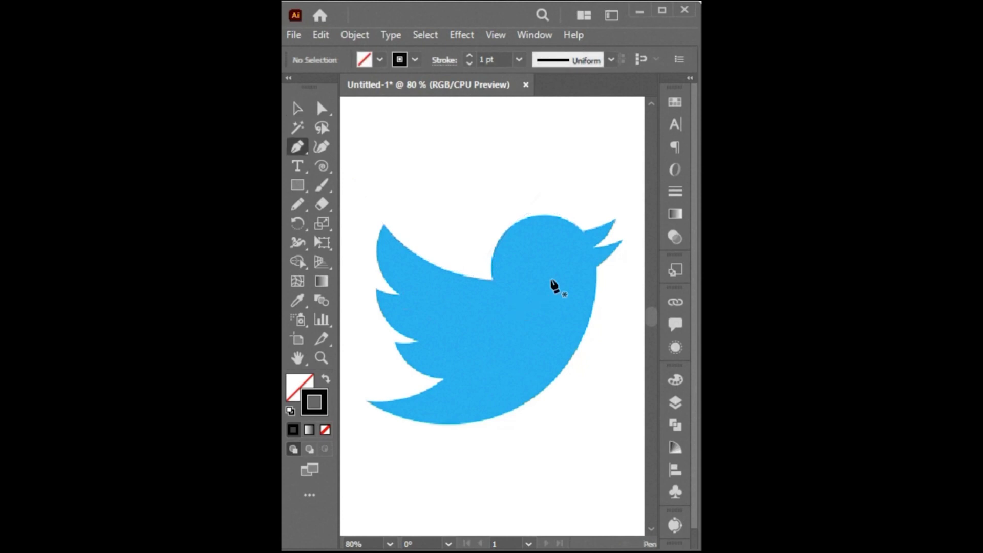
# - Trace a closed Pen outline of the bird from beak tip around head, wings, tail and belly
pyautogui.click(617, 219)
pyautogui.click(583, 231)
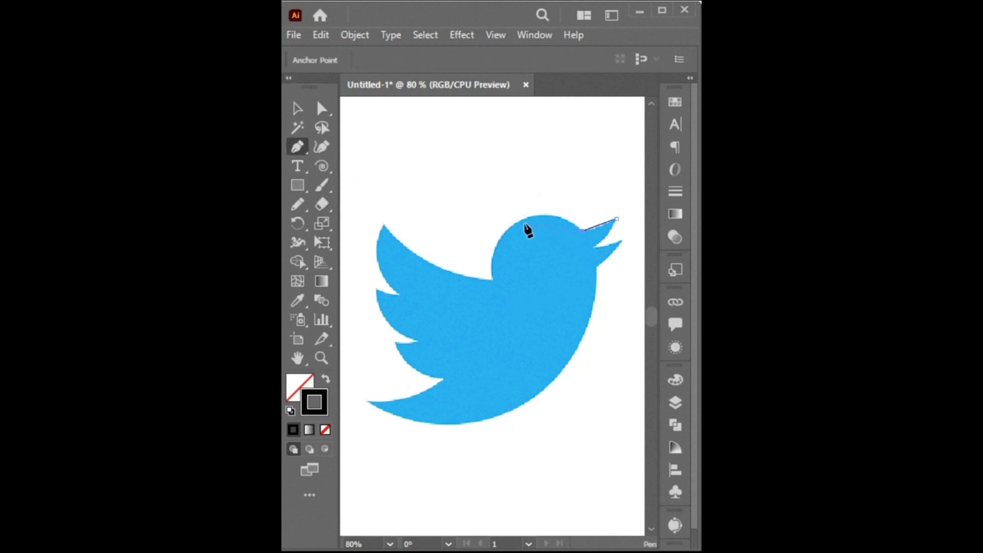
pyautogui.click(494, 280)
pyautogui.click(384, 226)
pyautogui.click(400, 294)
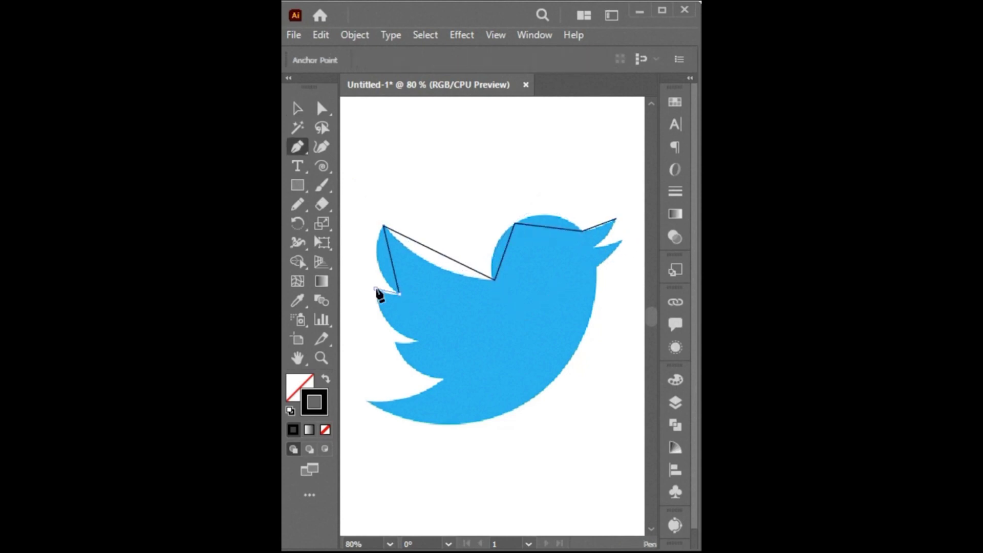
pyautogui.click(375, 289)
pyautogui.click(416, 340)
pyautogui.click(394, 342)
pyautogui.click(443, 380)
pyautogui.click(367, 403)
pyautogui.click(546, 388)
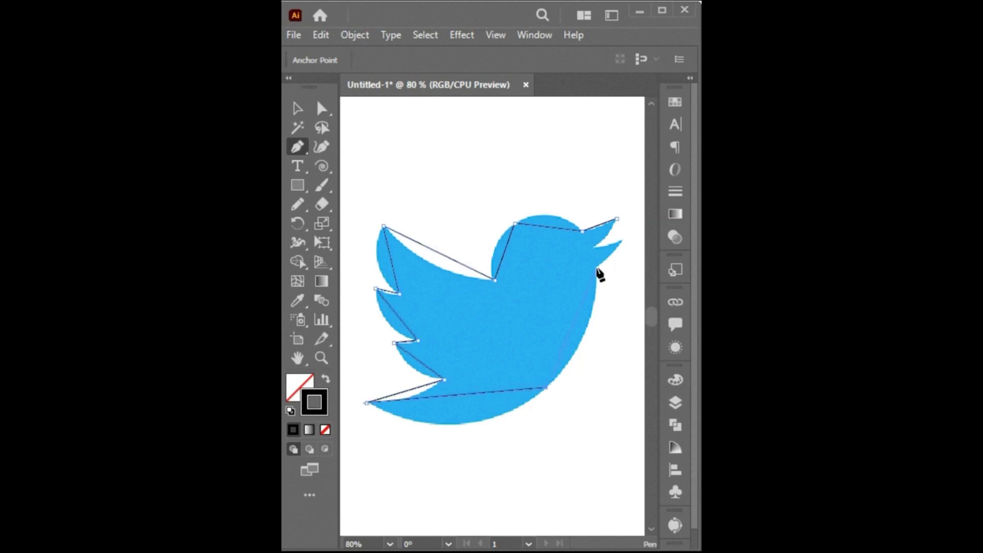
pyautogui.click(597, 266)
pyautogui.click(622, 241)
pyautogui.click(592, 248)
pyautogui.click(616, 219)
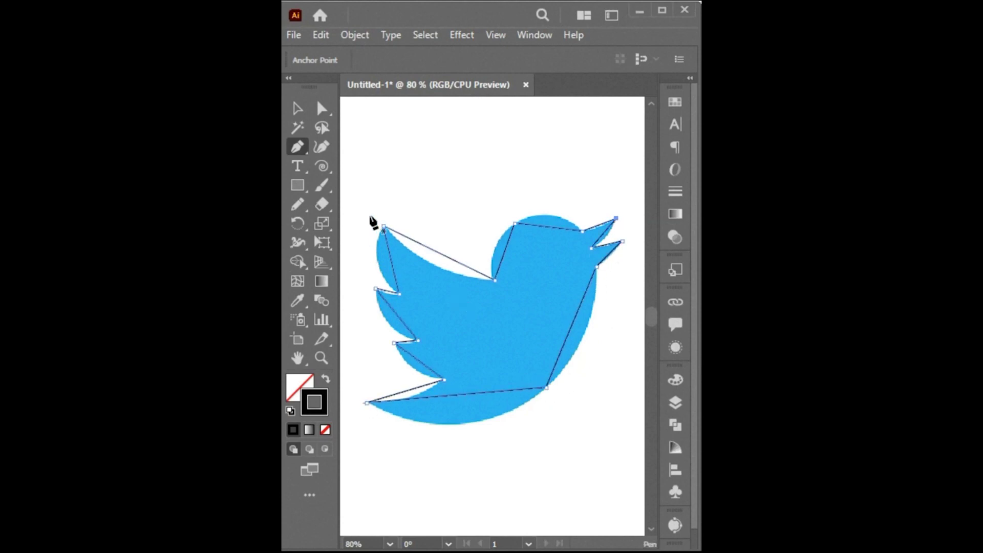
# - Round the outline's head, back, belly and wing edges into curves with the Curvature tool
pyautogui.click(322, 147)
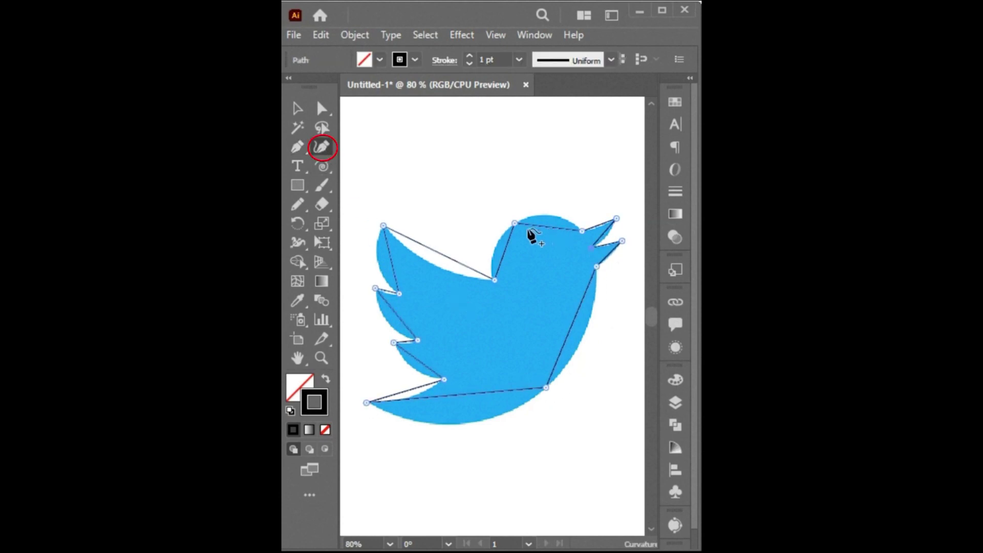
pyautogui.doubleClick(515, 224)
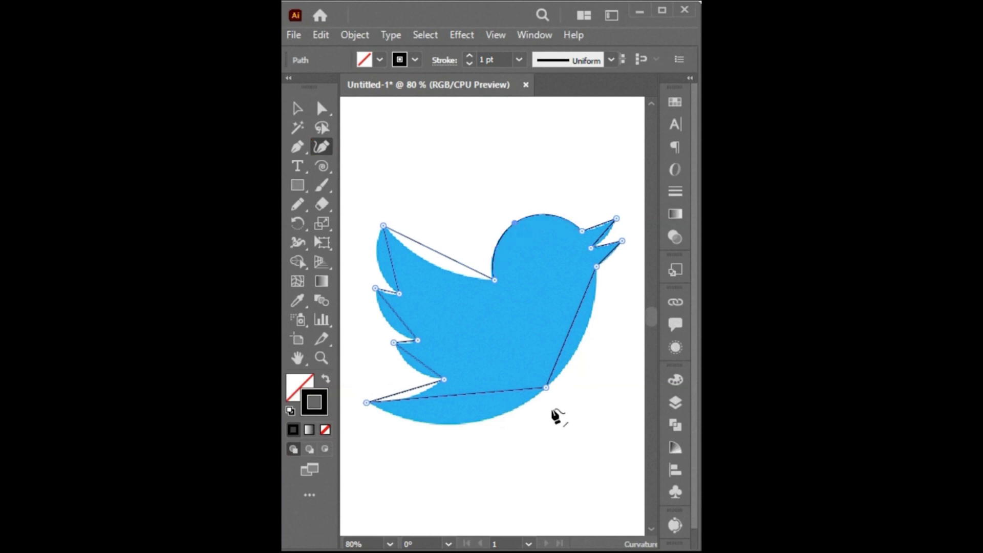
pyautogui.doubleClick(546, 388)
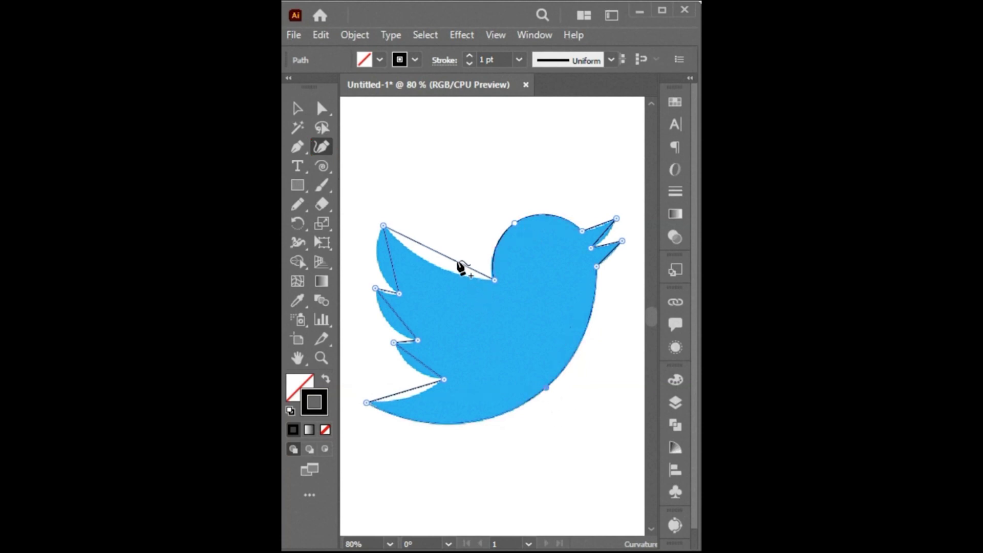
pyautogui.moveTo(452, 260); pyautogui.dragTo(444, 267)
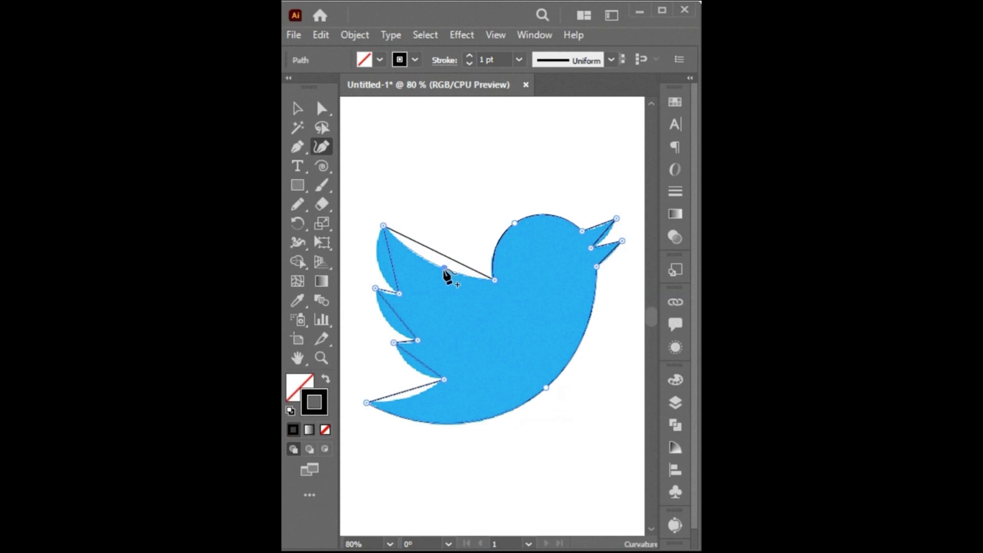
pyautogui.click(387, 265)
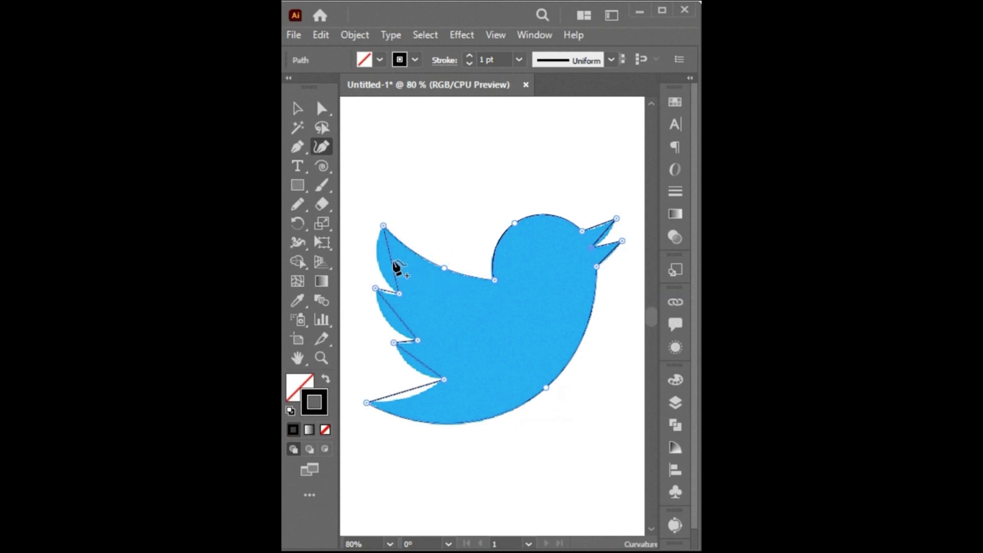
pyautogui.click(376, 263)
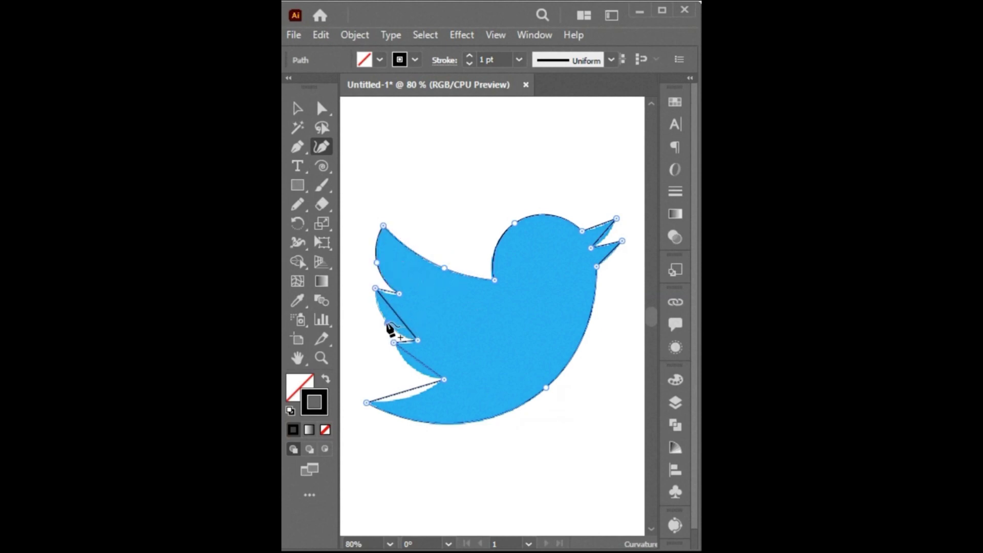
pyautogui.click(387, 323)
pyautogui.click(418, 376)
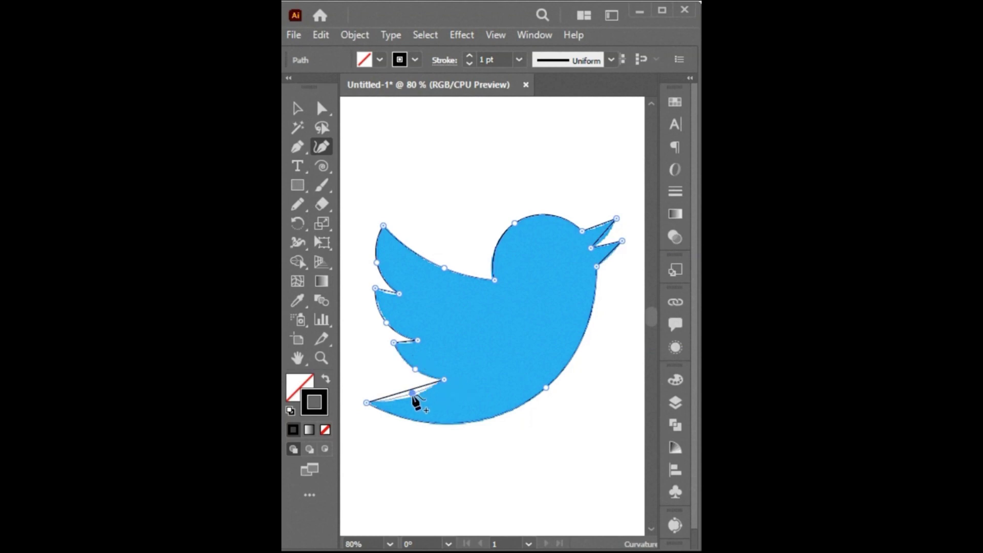
# - Swap fill and stroke, move the traced bird below the image, and fill it with the sampled blue
pyautogui.press('v')
pyautogui.click(326, 381)
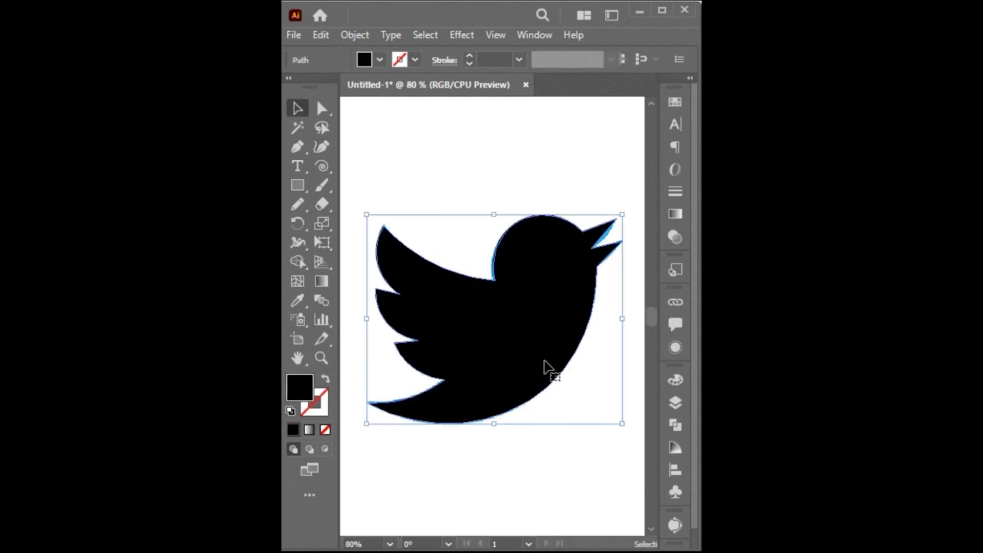
pyautogui.moveTo(544, 369); pyautogui.dragTo(537, 450)
pyautogui.press('i')
pyautogui.click(552, 281)
pyautogui.press('v')
pyautogui.keyDown('shift'); pyautogui.click(549, 260); pyautogui.keyUp('shift')
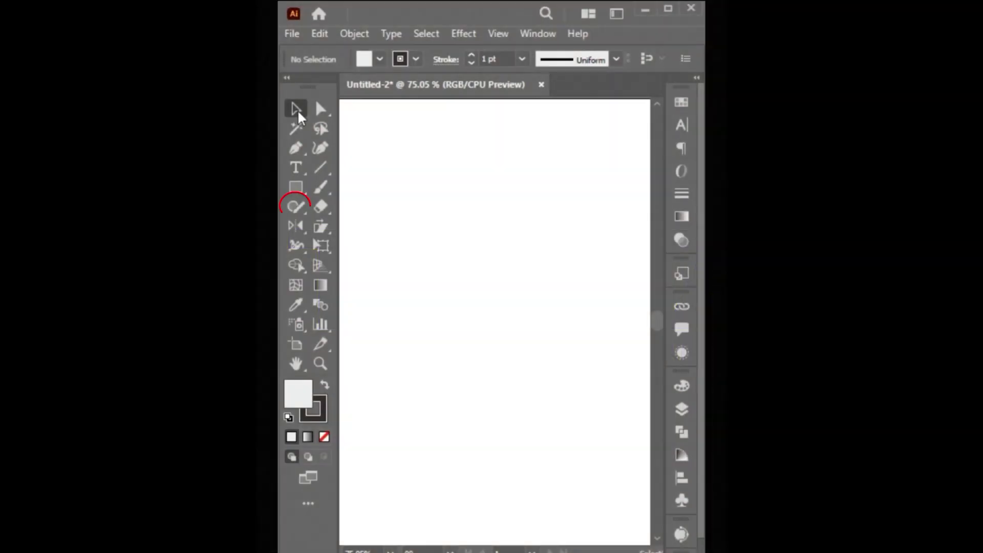
# - Sketch a circle, triangle, square and rectangle with the Shaper tool
pyautogui.click(296, 207)
pyautogui.moveTo(407, 244)
pyautogui.mouseDown()
pyautogui.moveTo(456, 213)
pyautogui.moveTo(470, 270)
pyautogui.moveTo(426, 278)
pyautogui.moveTo(412, 258)
pyautogui.mouseUp()
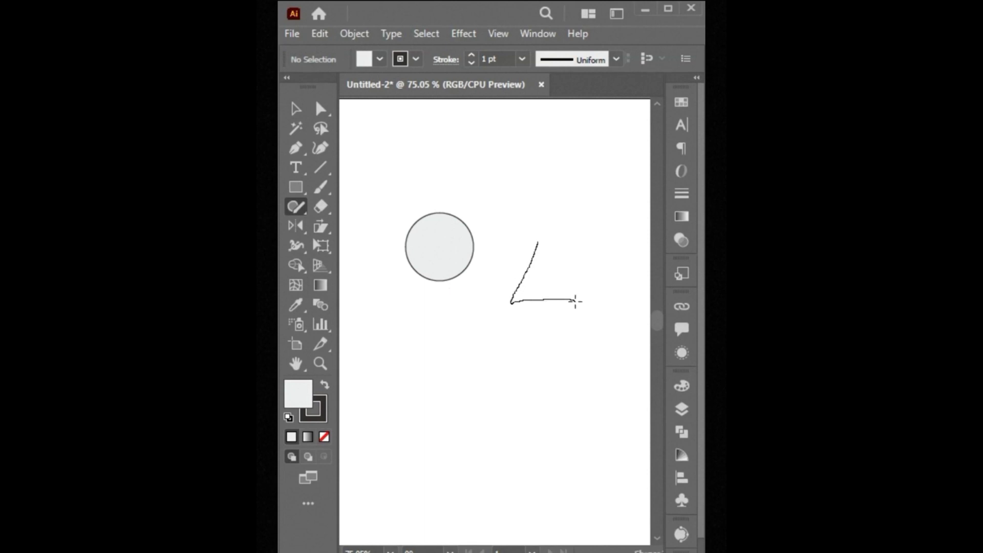
pyautogui.moveTo(540, 243); pyautogui.dragTo(540, 244)
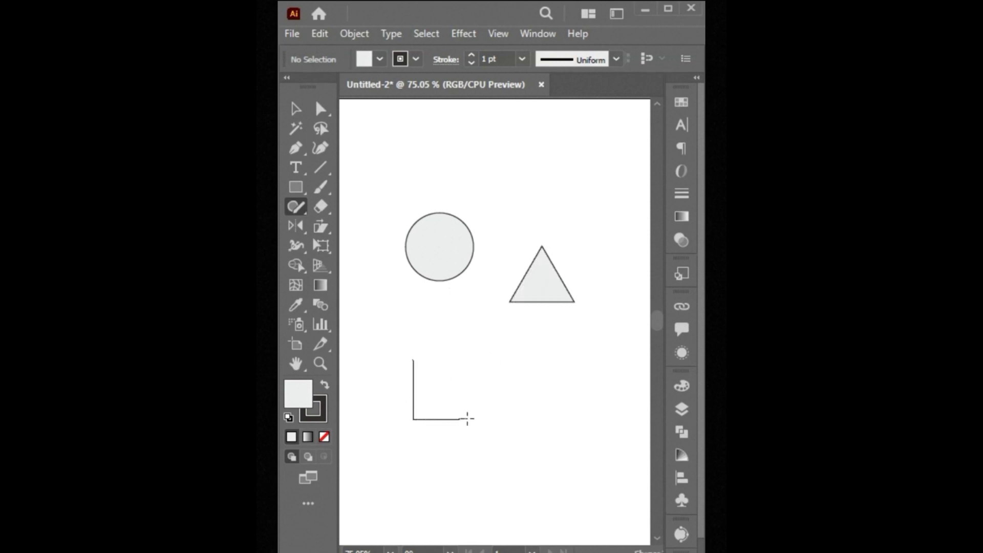
pyautogui.moveTo(458, 368); pyautogui.dragTo(461, 367)
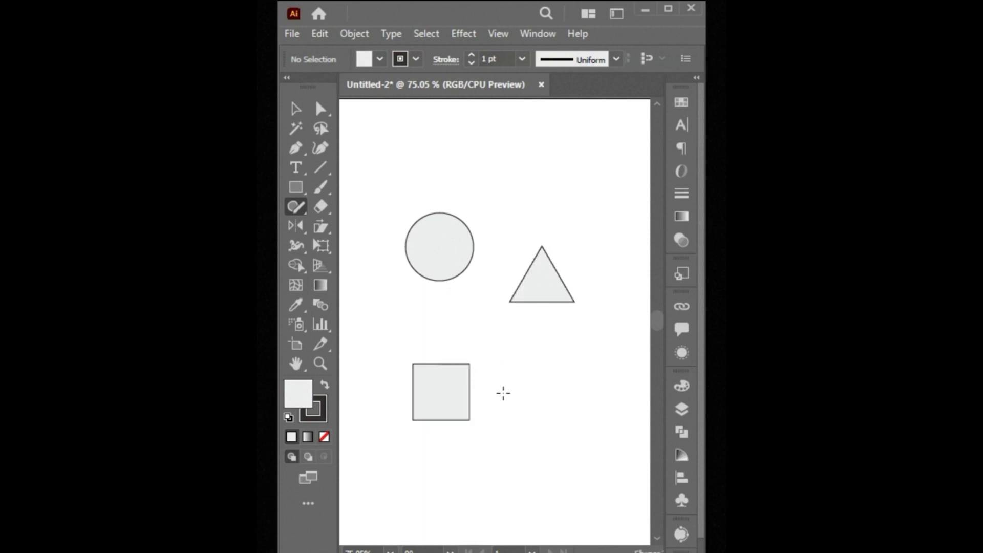
pyautogui.moveTo(526, 404); pyautogui.dragTo(519, 402)
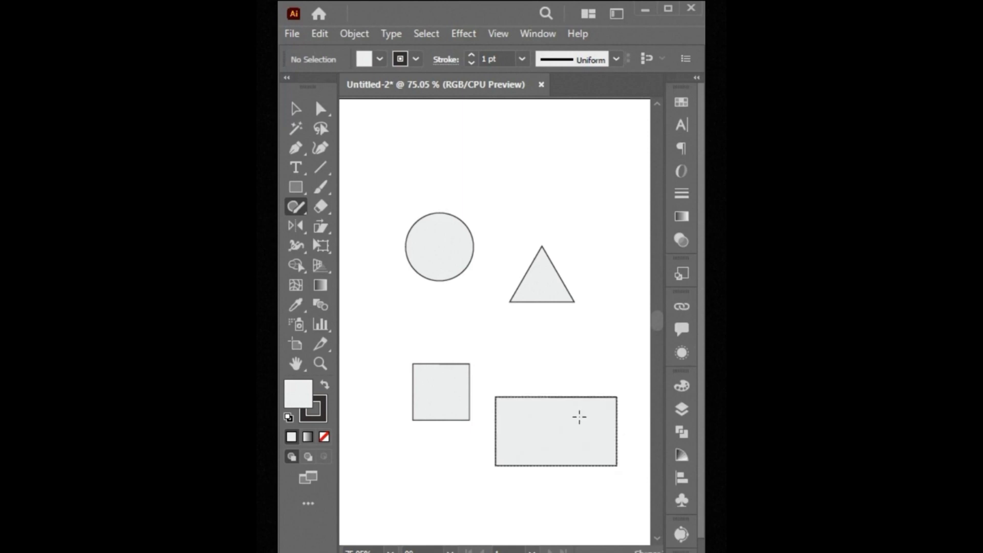
# - Move the rectangle, square and circle so all four shapes overlap
pyautogui.press('v')
pyautogui.moveTo(566, 432); pyautogui.dragTo(552, 327)
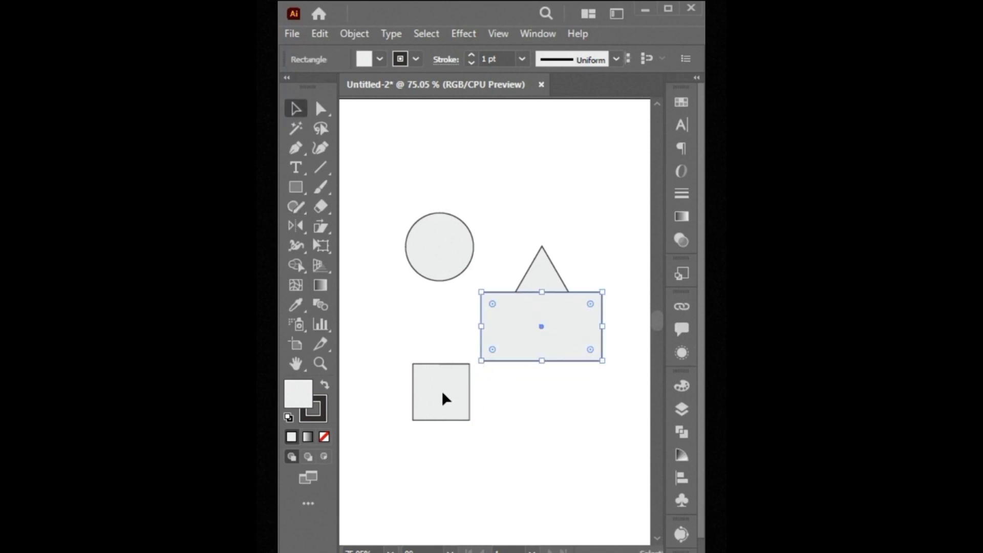
pyautogui.moveTo(444, 397); pyautogui.dragTo(490, 358)
pyautogui.moveTo(460, 280)
pyautogui.mouseDown()
pyautogui.moveTo(615, 297)
pyautogui.moveTo(611, 319)
pyautogui.moveTo(524, 297)
pyautogui.mouseUp()
# - Scribble the overlapping shapes into one Shaper Group, then enlarge it and deselect
pyautogui.hotkey('shift', 'n')
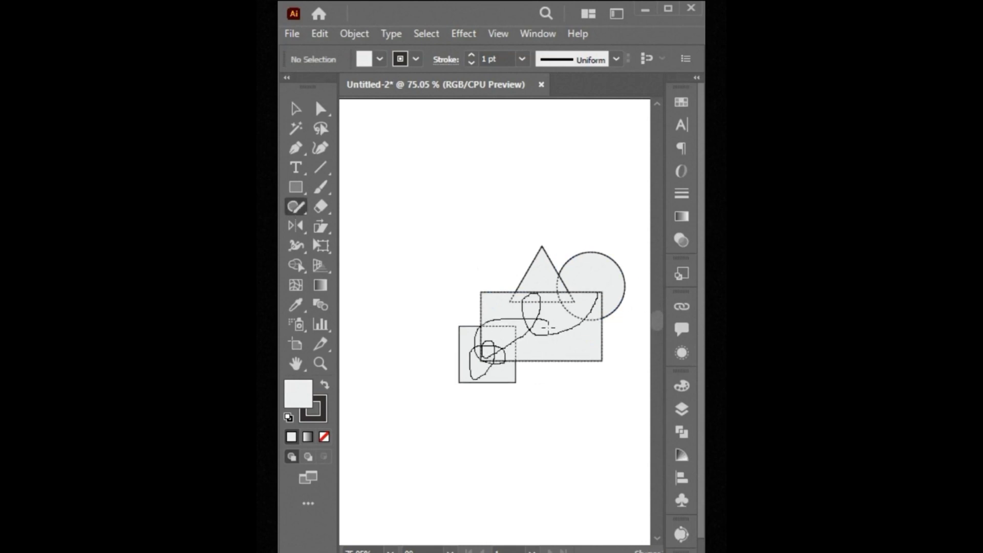
pyautogui.moveTo(593, 303); pyautogui.dragTo(595, 304)
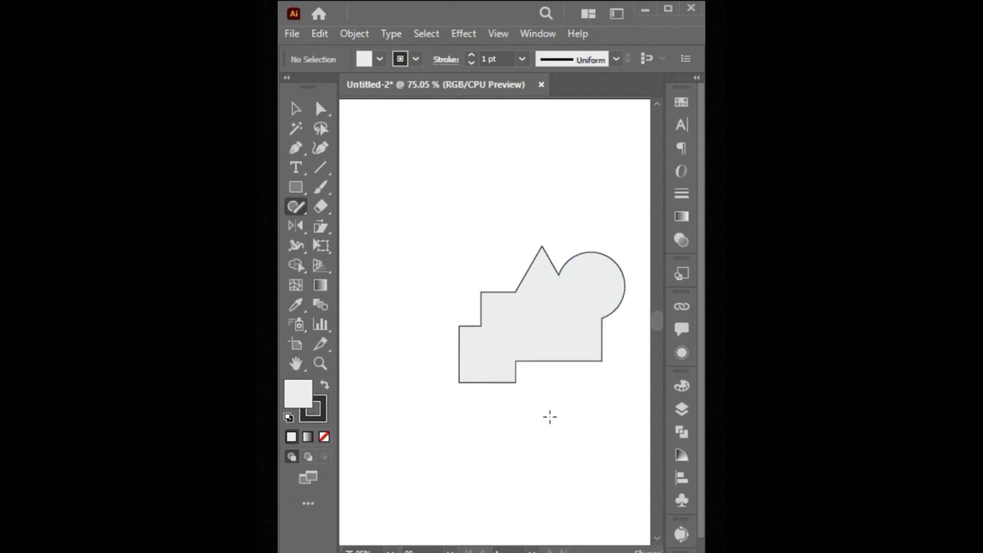
pyautogui.press('v')
pyautogui.click(577, 358)
pyautogui.moveTo(458, 382); pyautogui.dragTo(407, 425)
pyautogui.click(516, 181)
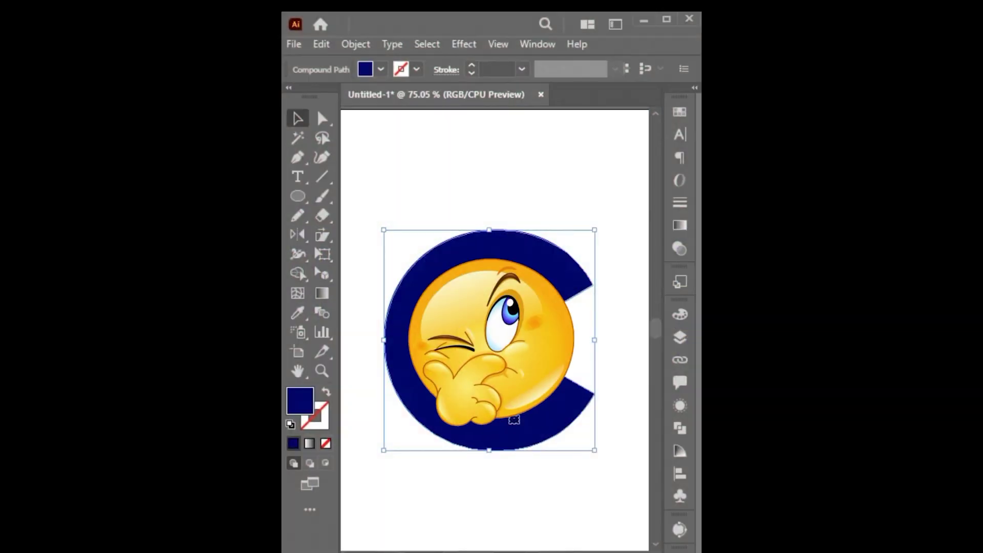
# - Remove the emoji, switch to Draw Inside, and paint pink dots at the C's top, ends and inner edge
pyautogui.hotkey('ctrl', 'z')
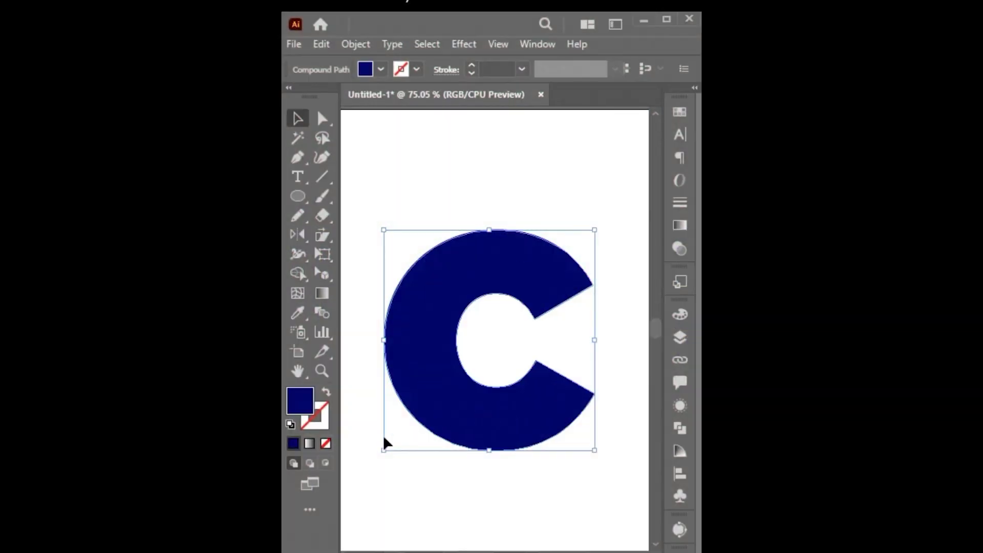
pyautogui.click(326, 463)
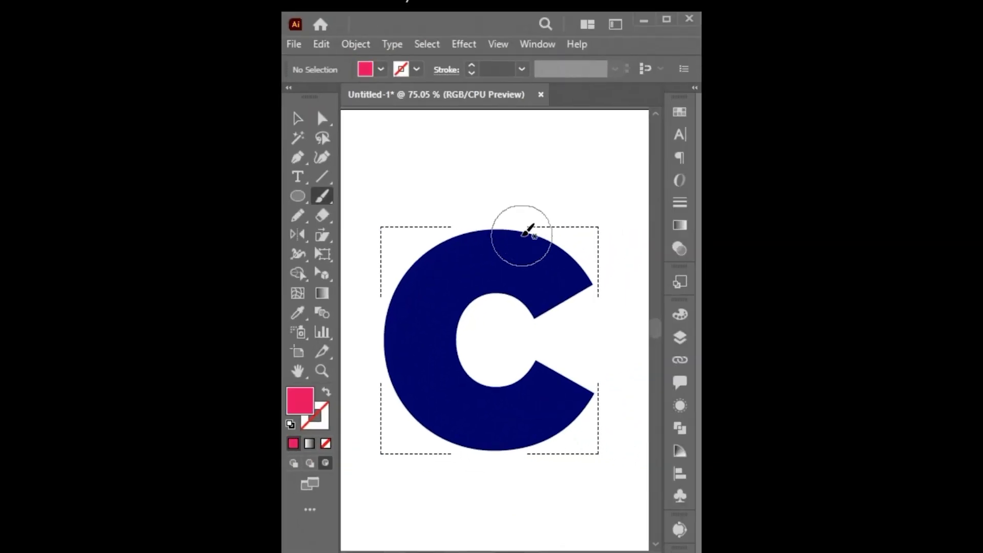
pyautogui.click(521, 235)
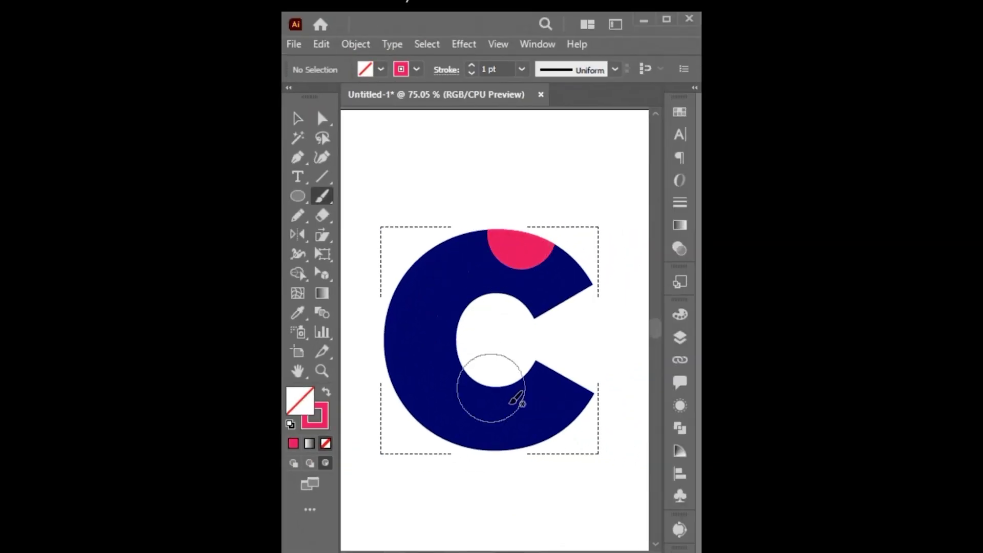
pyautogui.click(565, 410)
pyautogui.click(455, 430)
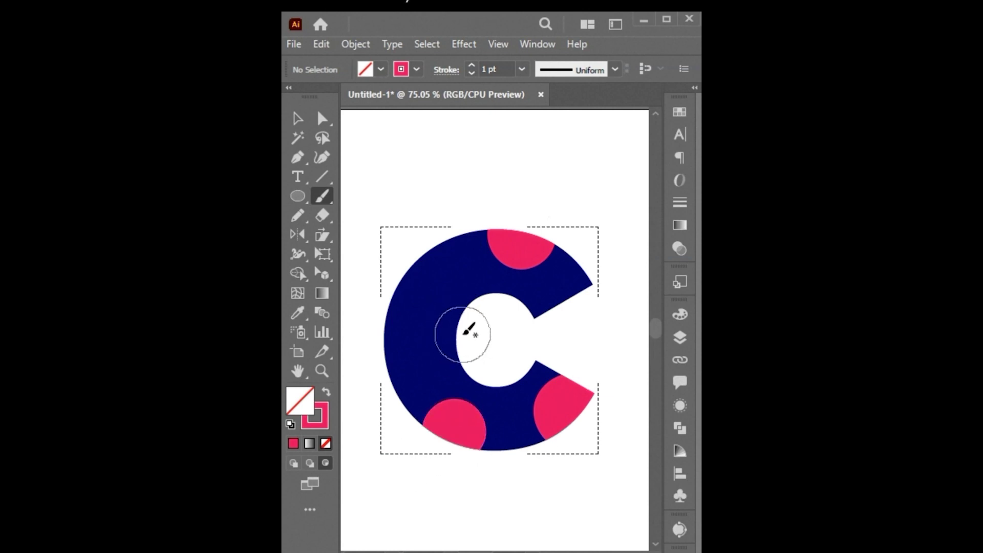
pyautogui.click(450, 338)
# - Shrink the brush for a small inner dot, then enlarge it for a dot at the upper-left edge
pyautogui.press('[')
pyautogui.press('[')
pyautogui.press('[')
pyautogui.press('[')
pyautogui.click(421, 353)
pyautogui.press(']')
pyautogui.press(']')
pyautogui.press(']')
pyautogui.press(']')
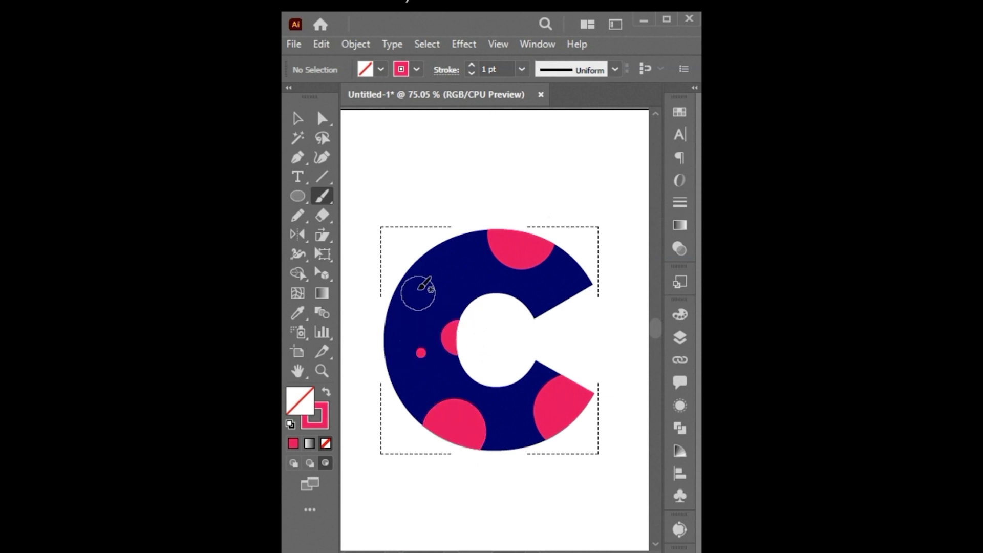
pyautogui.click(418, 275)
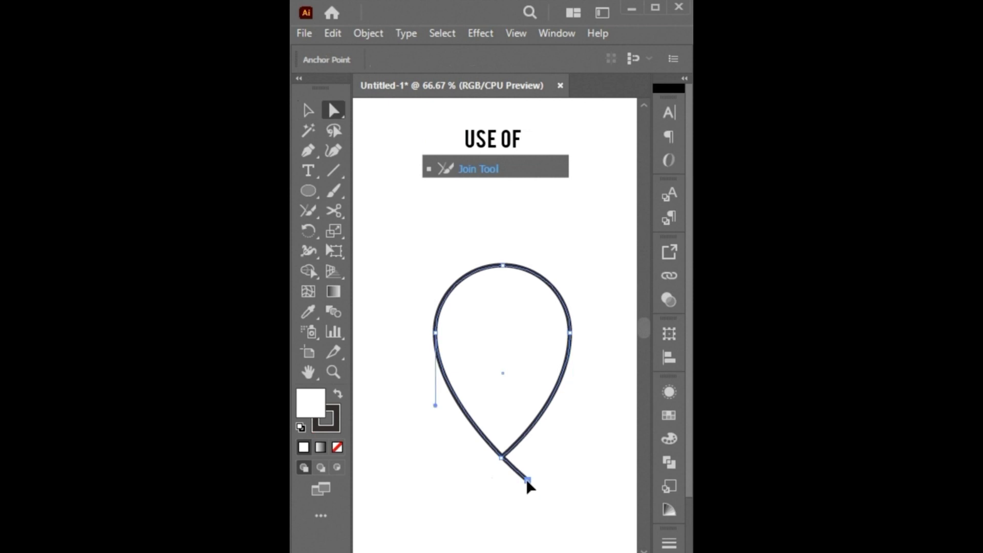
# - Cross the loose end over the other leg, then trim and join them into a pointed tip with the Join tool
pyautogui.moveTo(526, 478); pyautogui.dragTo(502, 458)
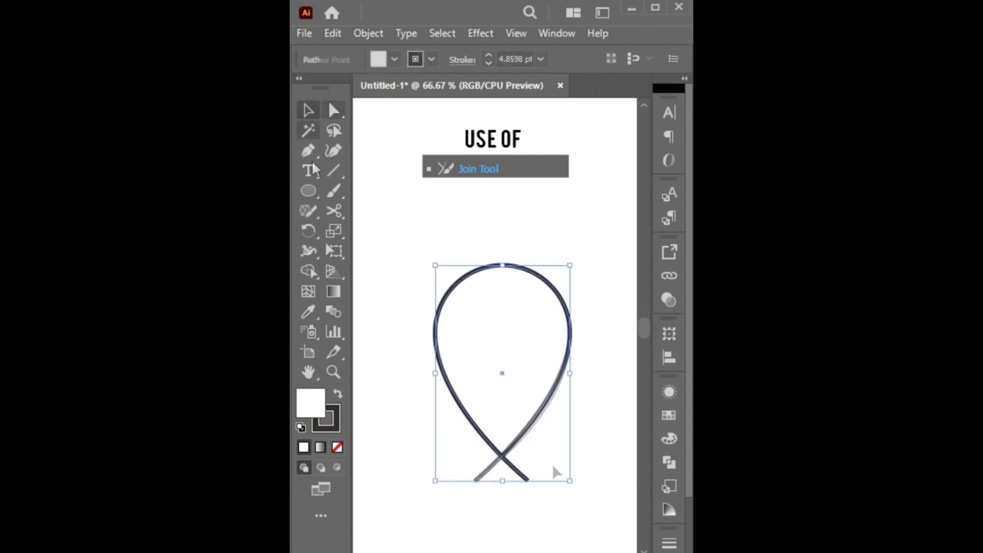
pyautogui.click(309, 210)
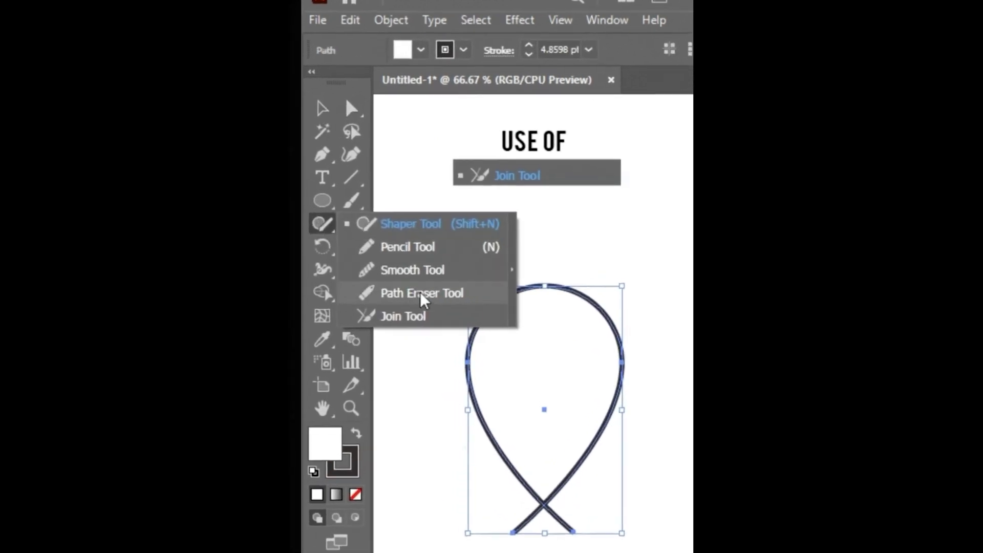
pyautogui.click(410, 313)
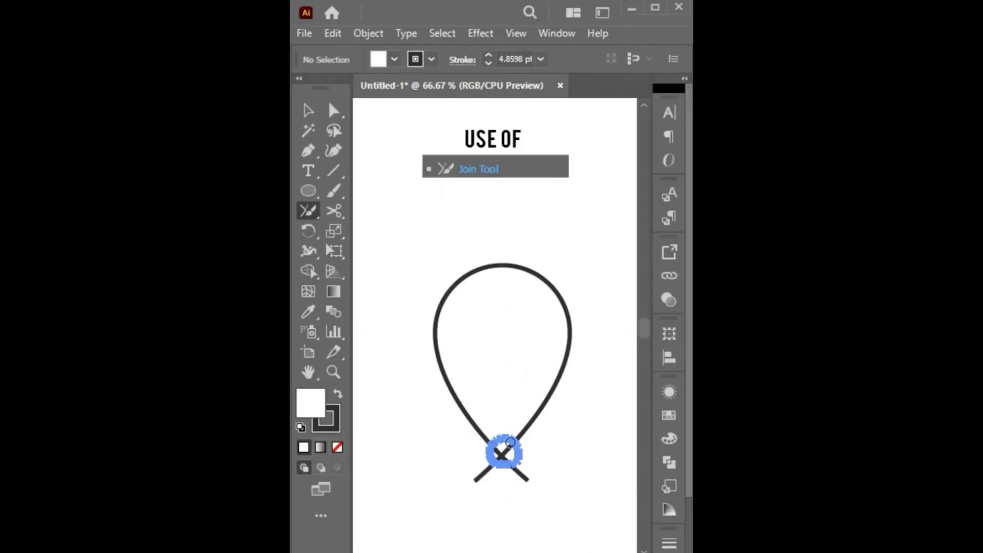
pyautogui.moveTo(510, 441); pyautogui.dragTo(506, 448)
pyautogui.press('v')
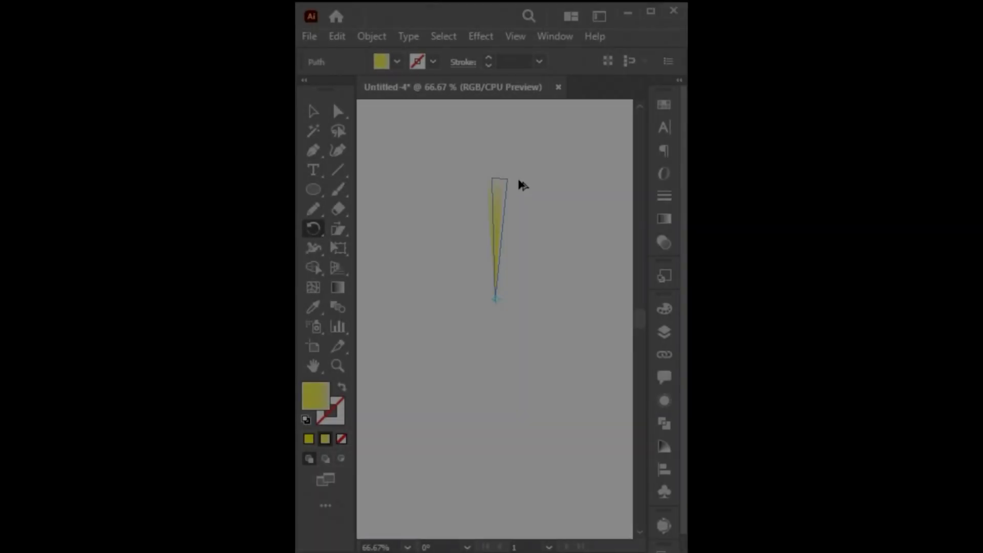
# - Fan out more rotated copies of the ray, then draw a circle near the page centre
pyautogui.moveTo(522, 184); pyautogui.dragTo(570, 204)
pyautogui.hotkey('ctrl', 'd')
pyautogui.hotkey('ctrl', 'd')
pyautogui.hotkey('ctrl', 'd')
pyautogui.hotkey('ctrl', 'd')
pyautogui.hotkey('ctrl', 'd')
pyautogui.hotkey('ctrl', 'd')
pyautogui.hotkey('ctrl', 'd')
pyautogui.hotkey('ctrl', 'd')
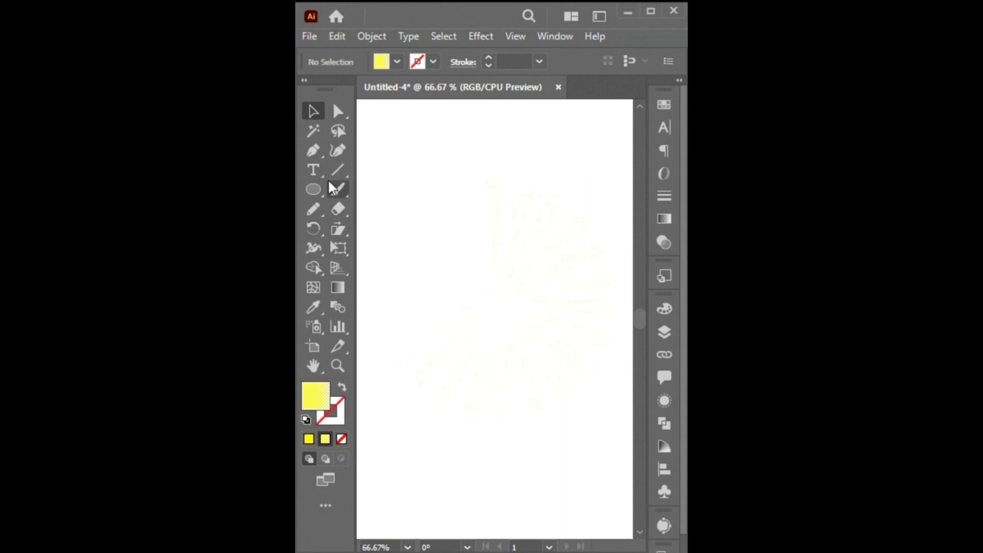
pyautogui.click(313, 189)
pyautogui.moveTo(437, 230); pyautogui.dragTo(598, 401)
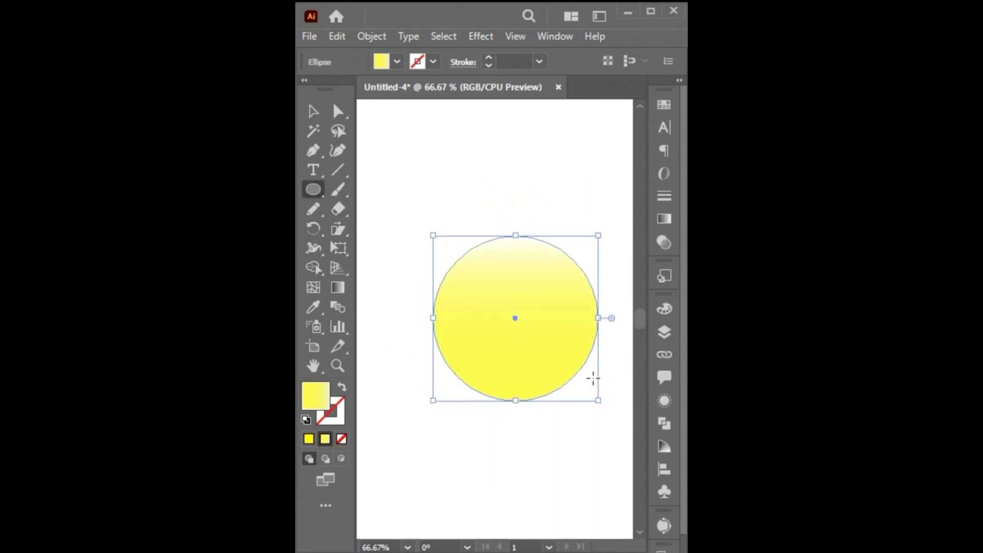
# - Turn the circle's yellow fill into a radial-gradient stroke, then nudge it up-left and shrink it slightly
pyautogui.click(344, 389)
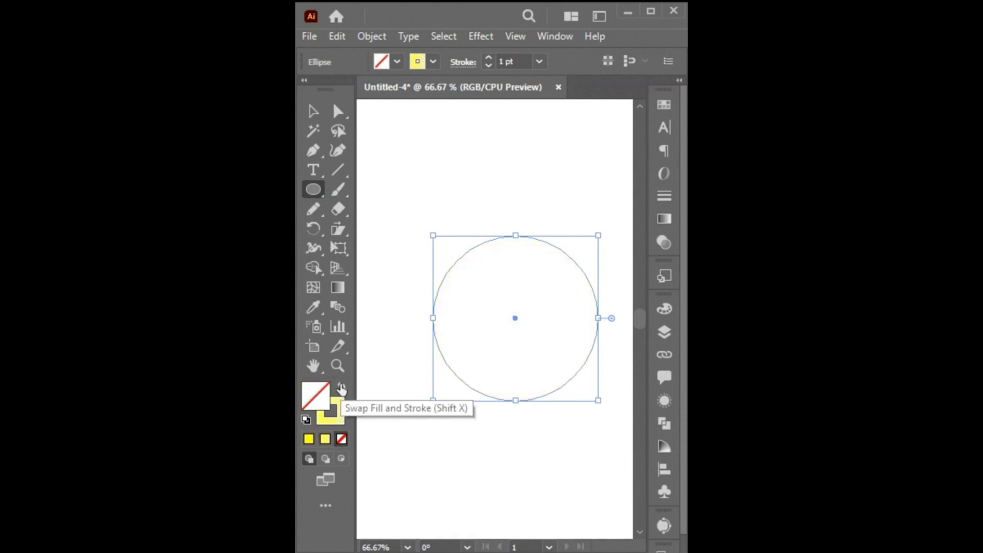
pyautogui.press('v')
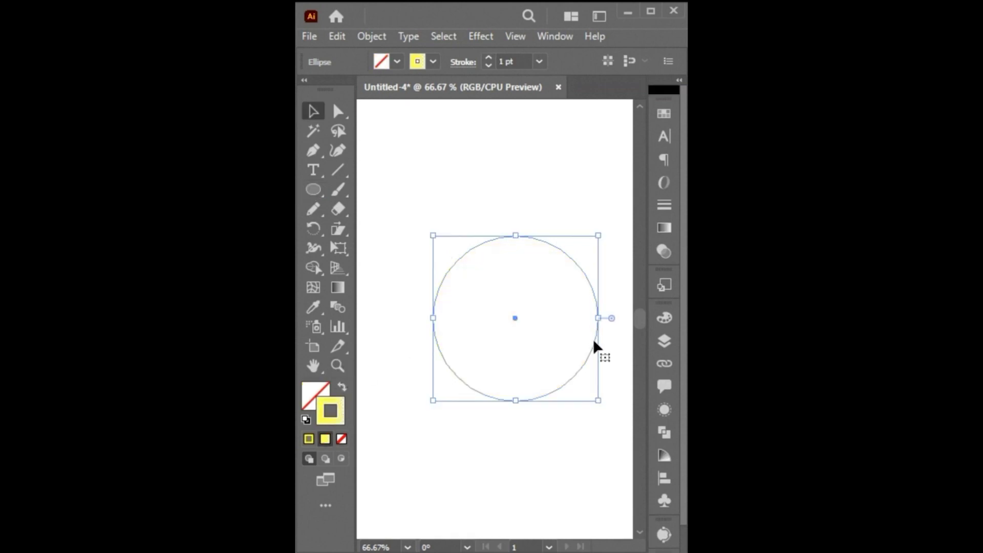
pyautogui.click(664, 228)
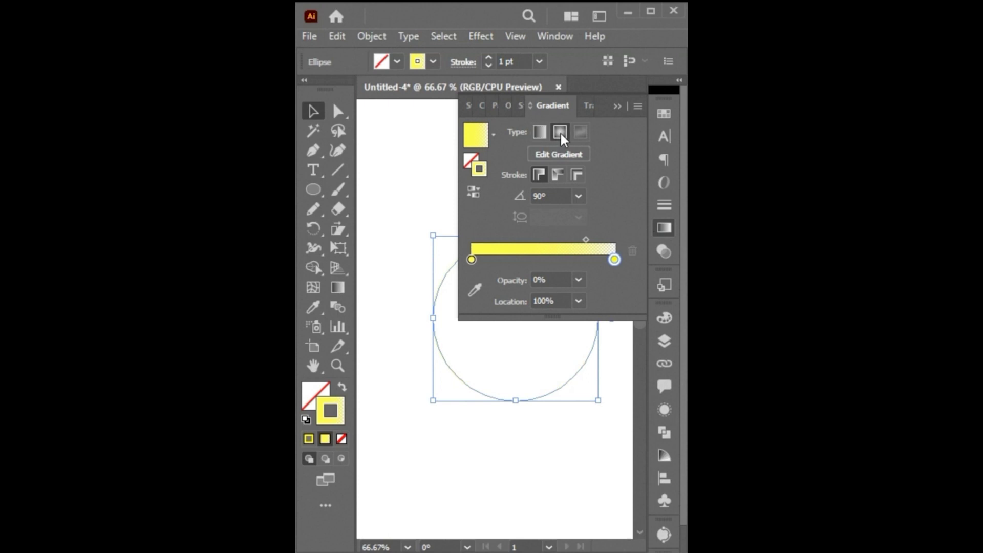
pyautogui.click(621, 113)
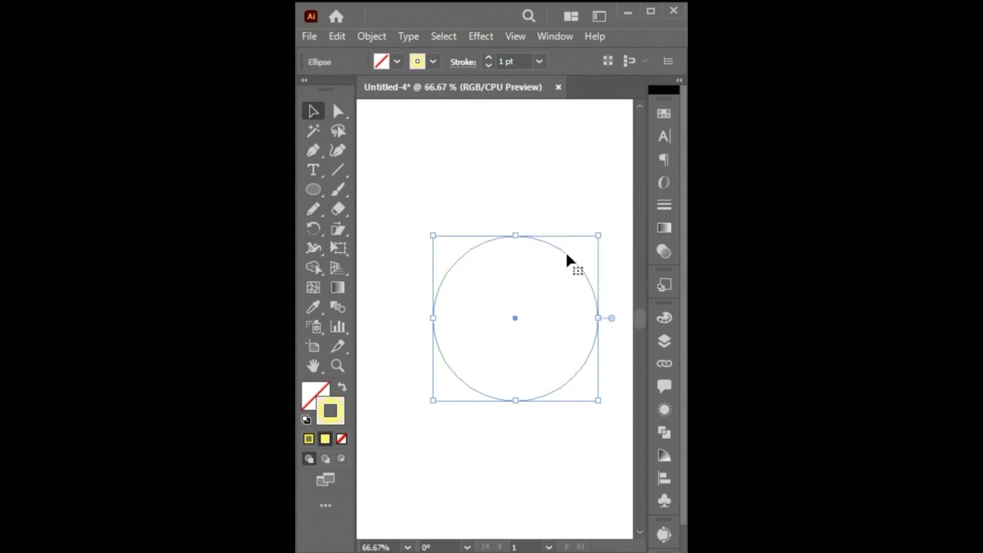
pyautogui.moveTo(569, 261); pyautogui.dragTo(556, 255)
pyautogui.moveTo(589, 226); pyautogui.dragTo(574, 241)
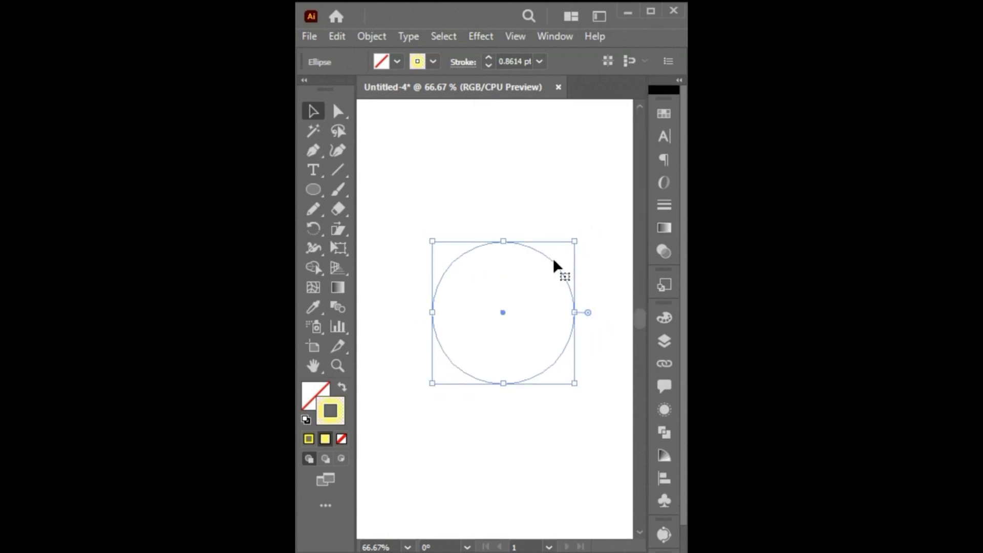
# - Make the circle's stroke dashed at 165 pt weight to form the sunburst rays
pyautogui.click(463, 61)
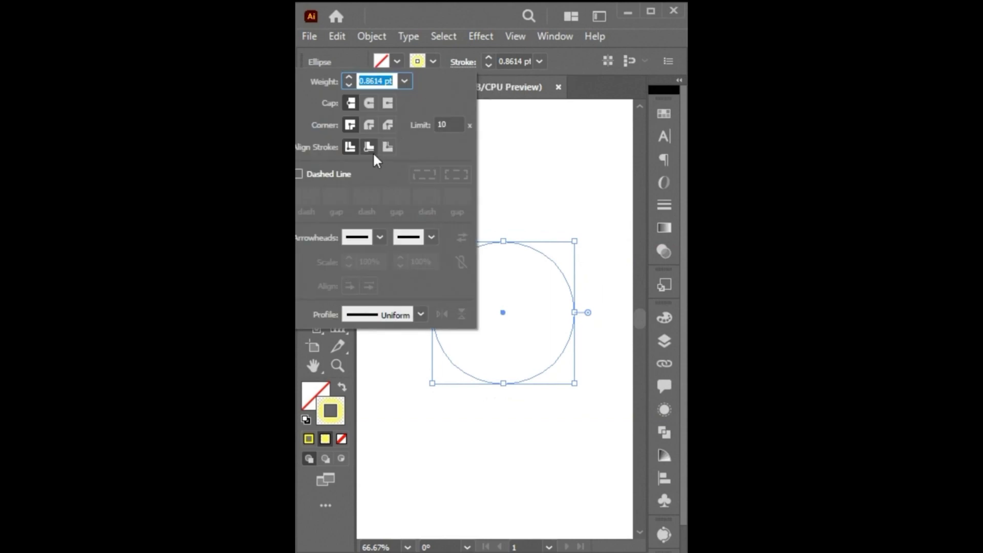
pyautogui.click(327, 173)
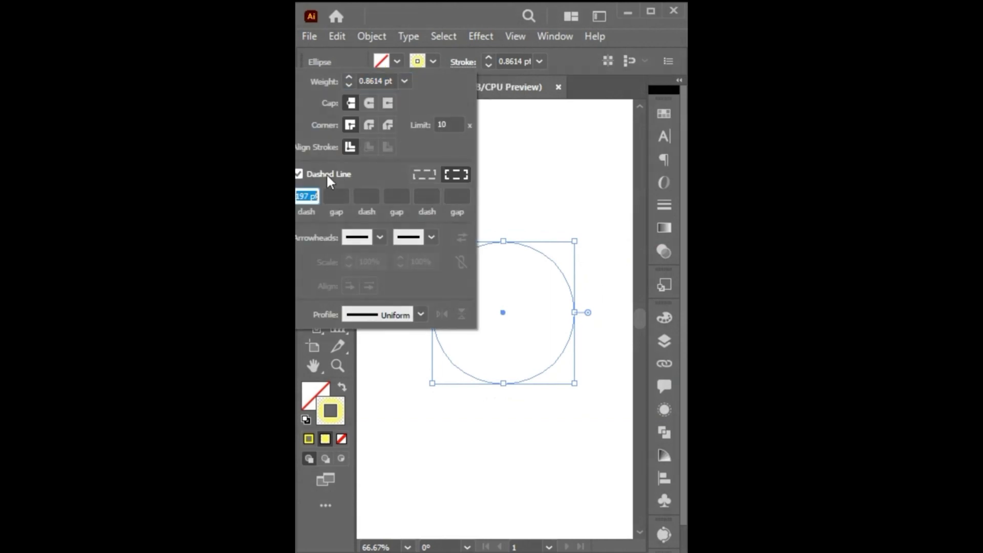
pyautogui.click(384, 80)
pyautogui.write('165')
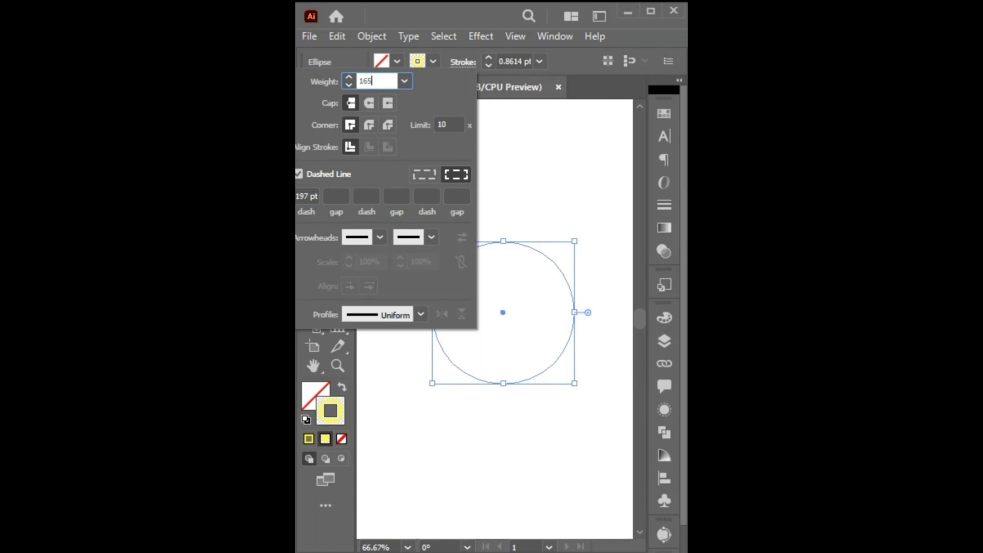
pyautogui.press('Return')
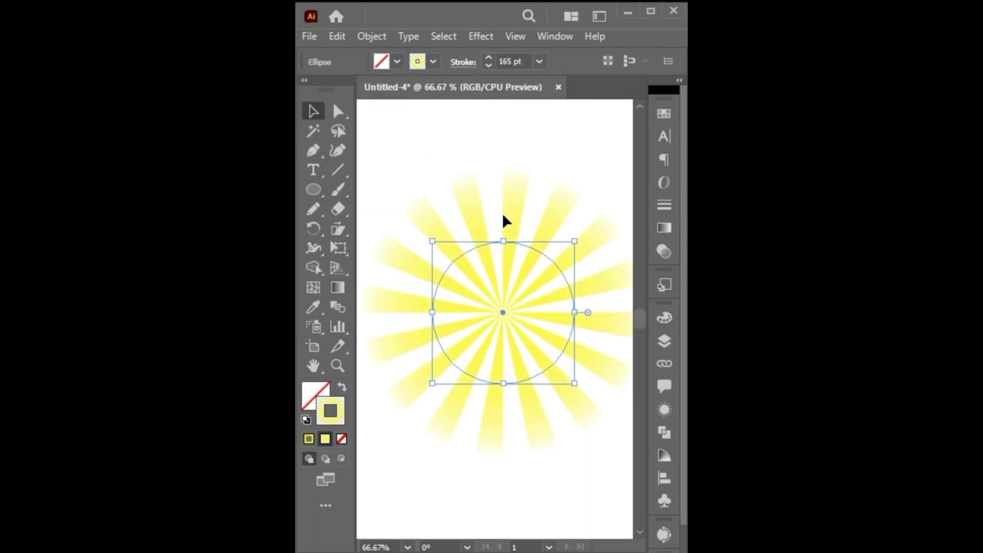
pyautogui.click(511, 151)
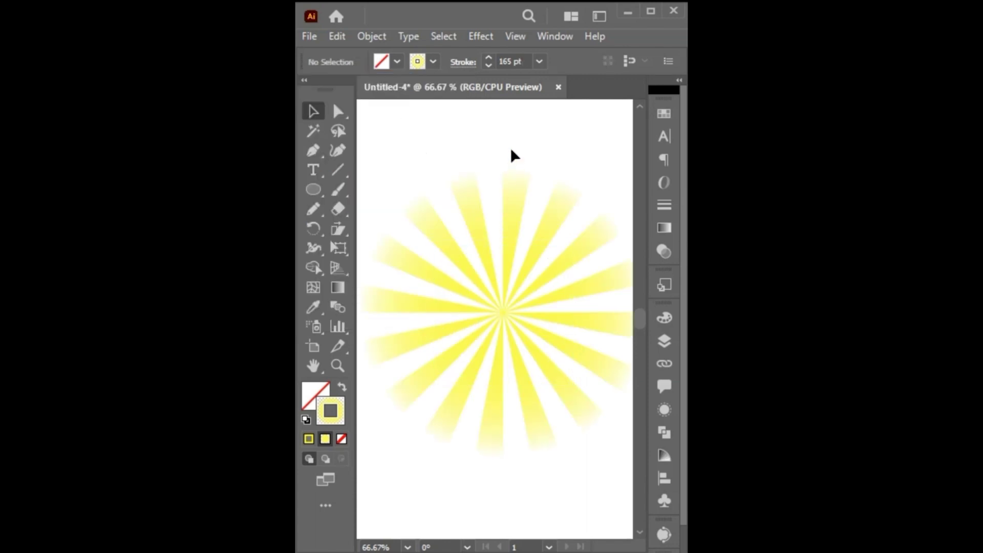